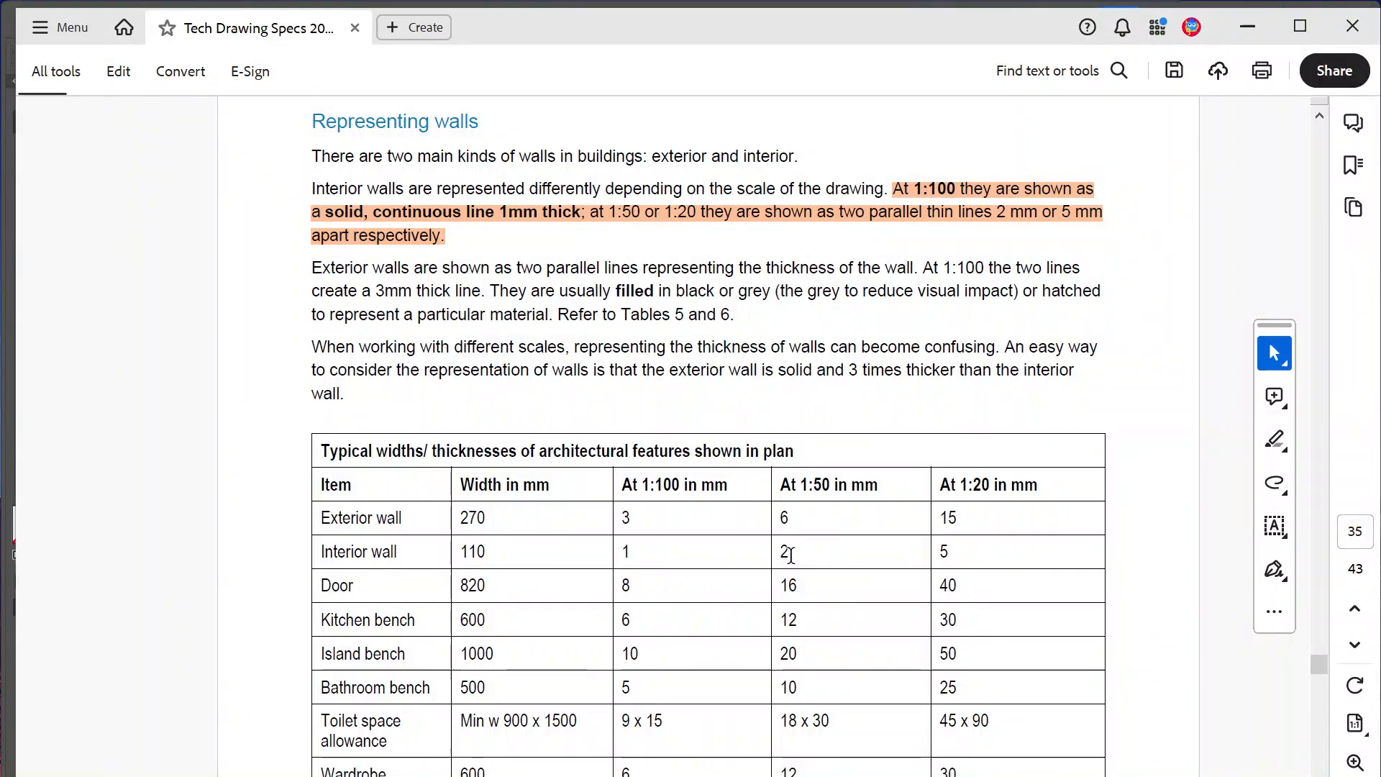
- Switch to Illustrator and draw a rectangle about 142 × 65 mm along the centre of the exterior walls on the scanned sketch
key(alt+Tab)
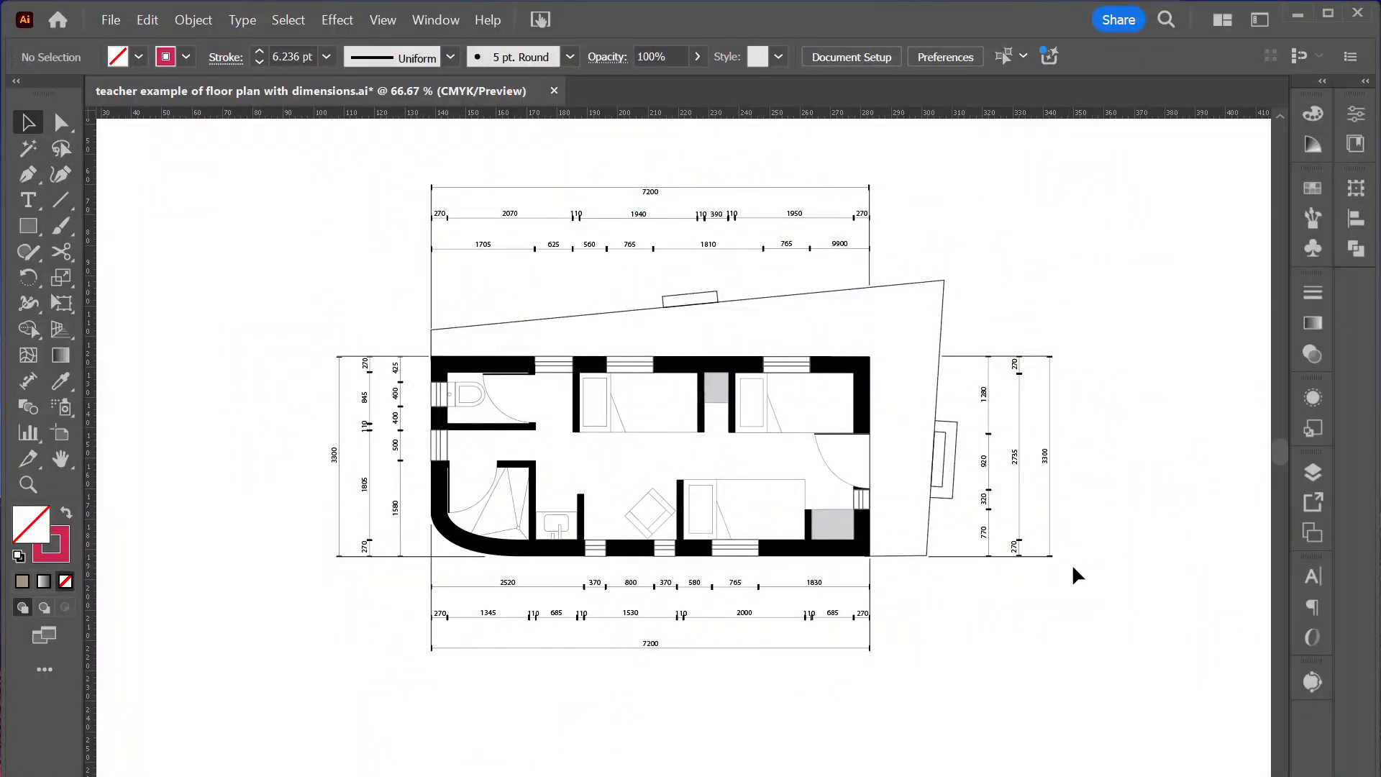
drag(1043, 575, 605, 610)
mouse_move(1263, 498)
mouse_down()
mouse_move(823, 527)
mouse_move(469, 492)
mouse_move(411, 461)
mouse_up()
key(ctrl+plus)
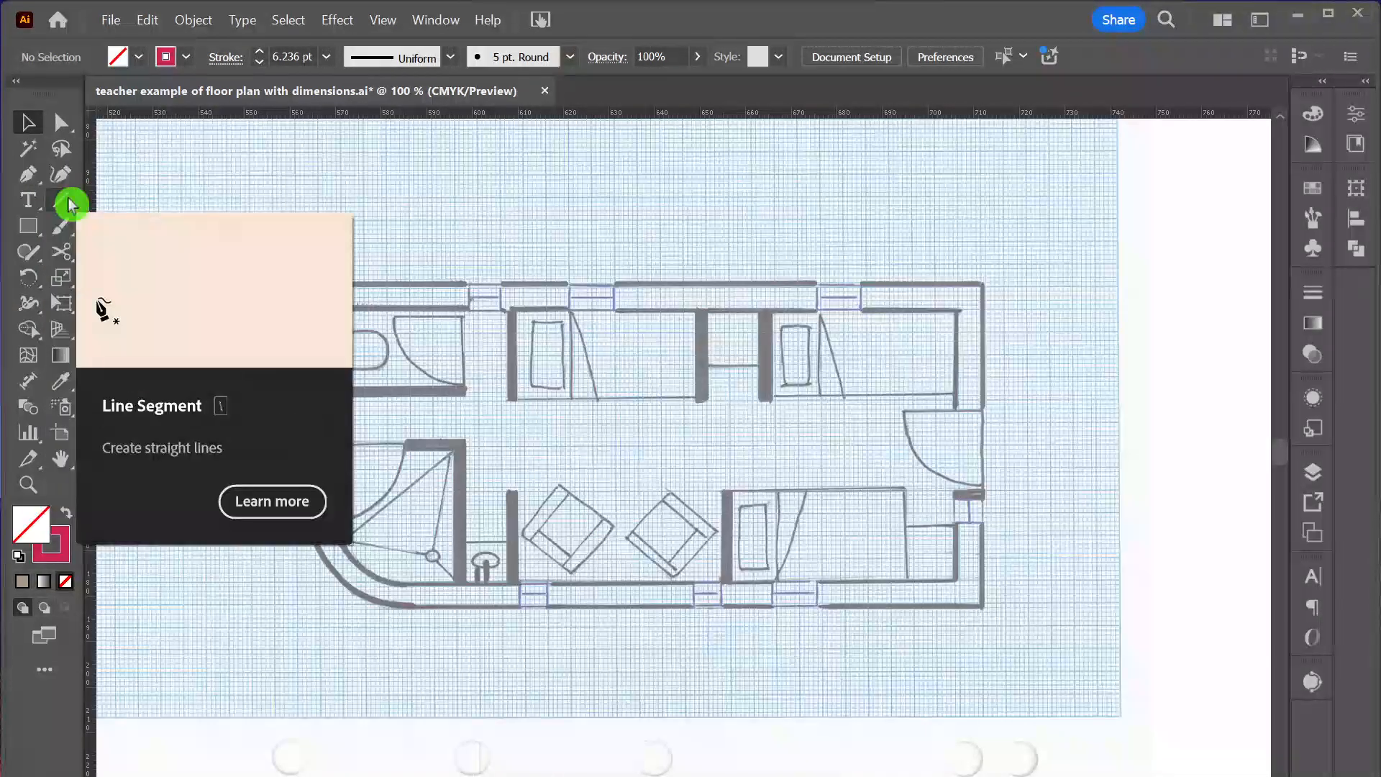
click(33, 228)
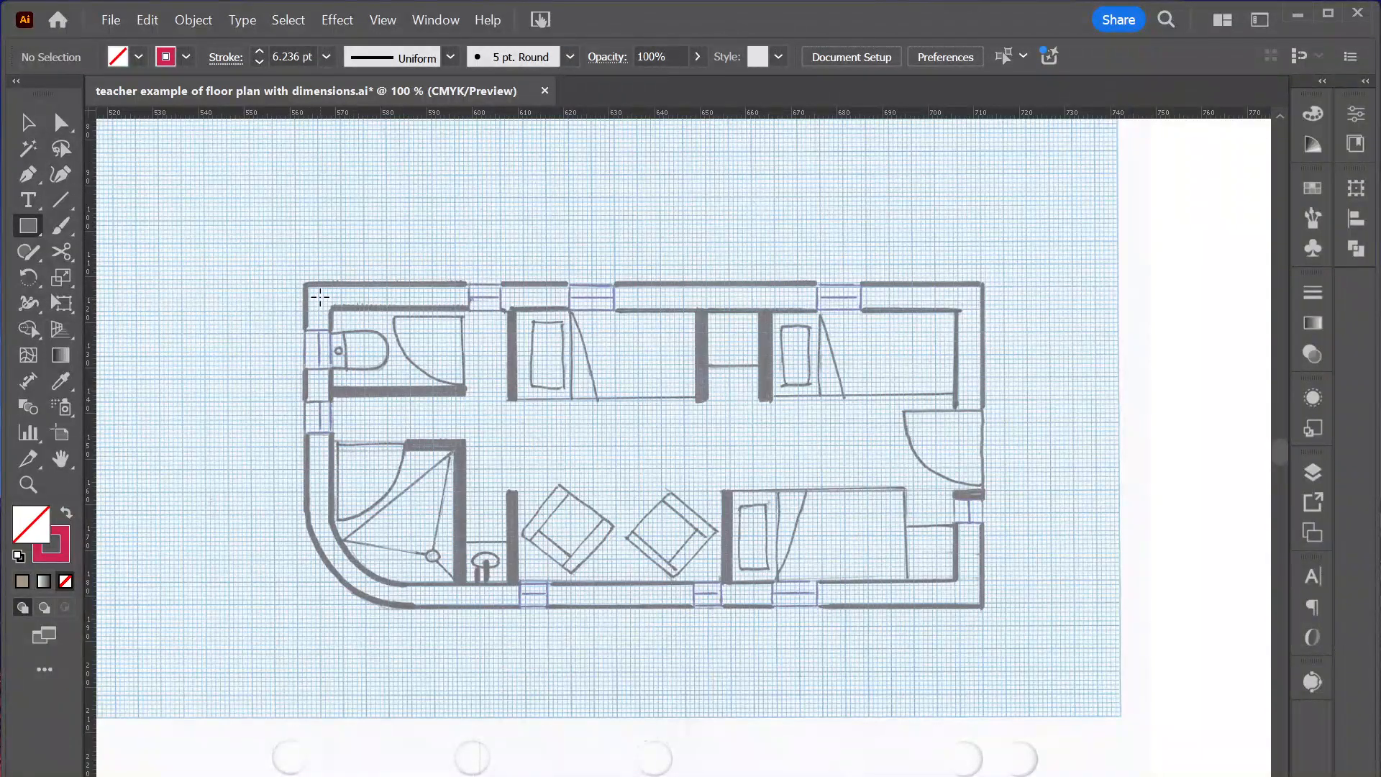
drag(320, 296, 969, 591)
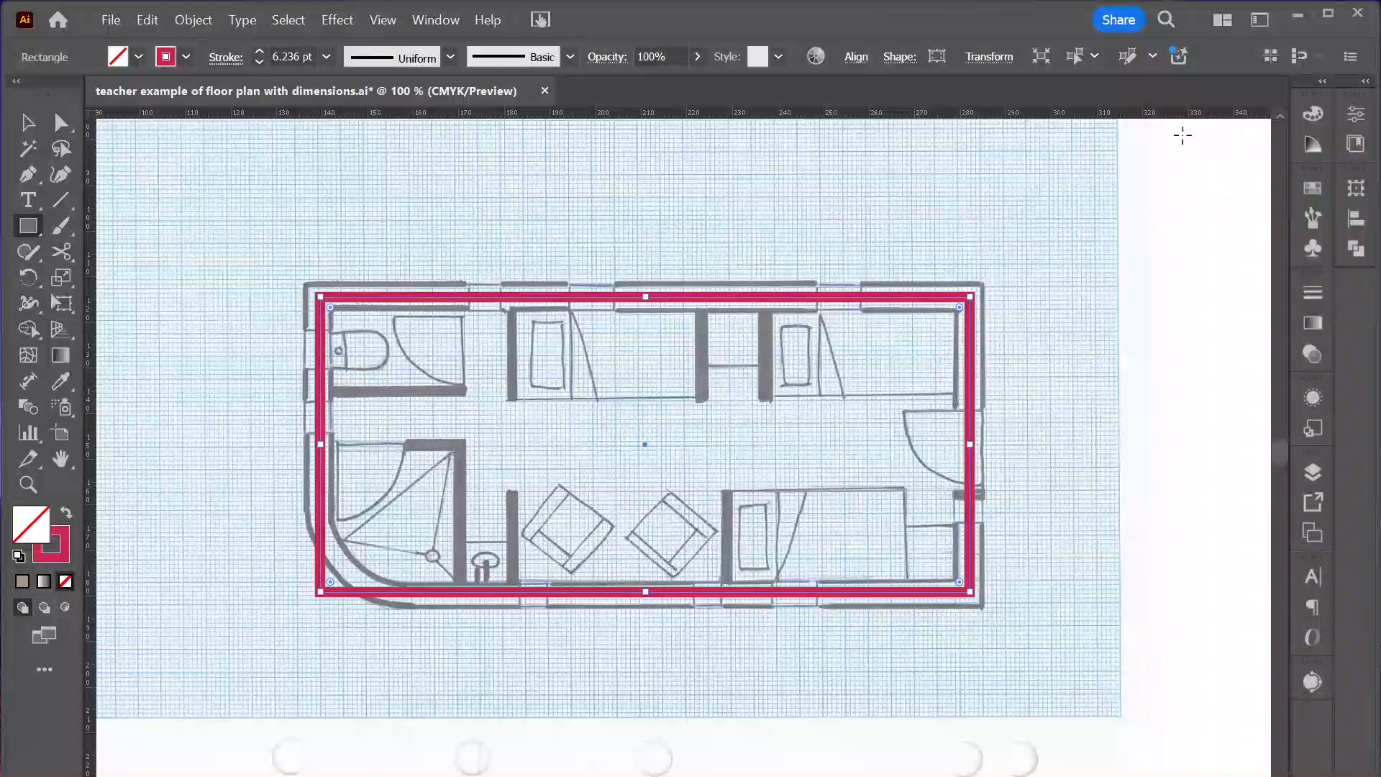
- Set the exterior wall rectangle's width to 145 mm and height to 65 mm
click(994, 59)
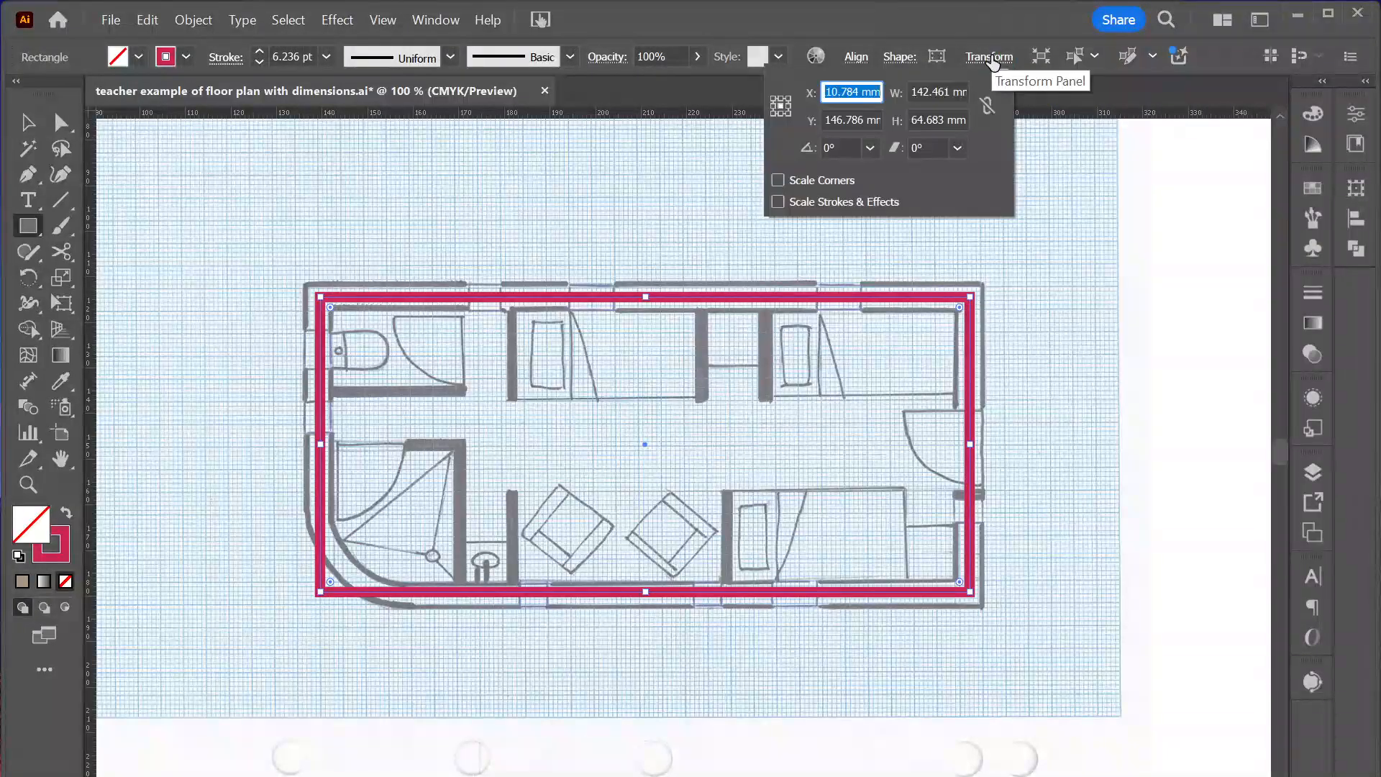
click(951, 87)
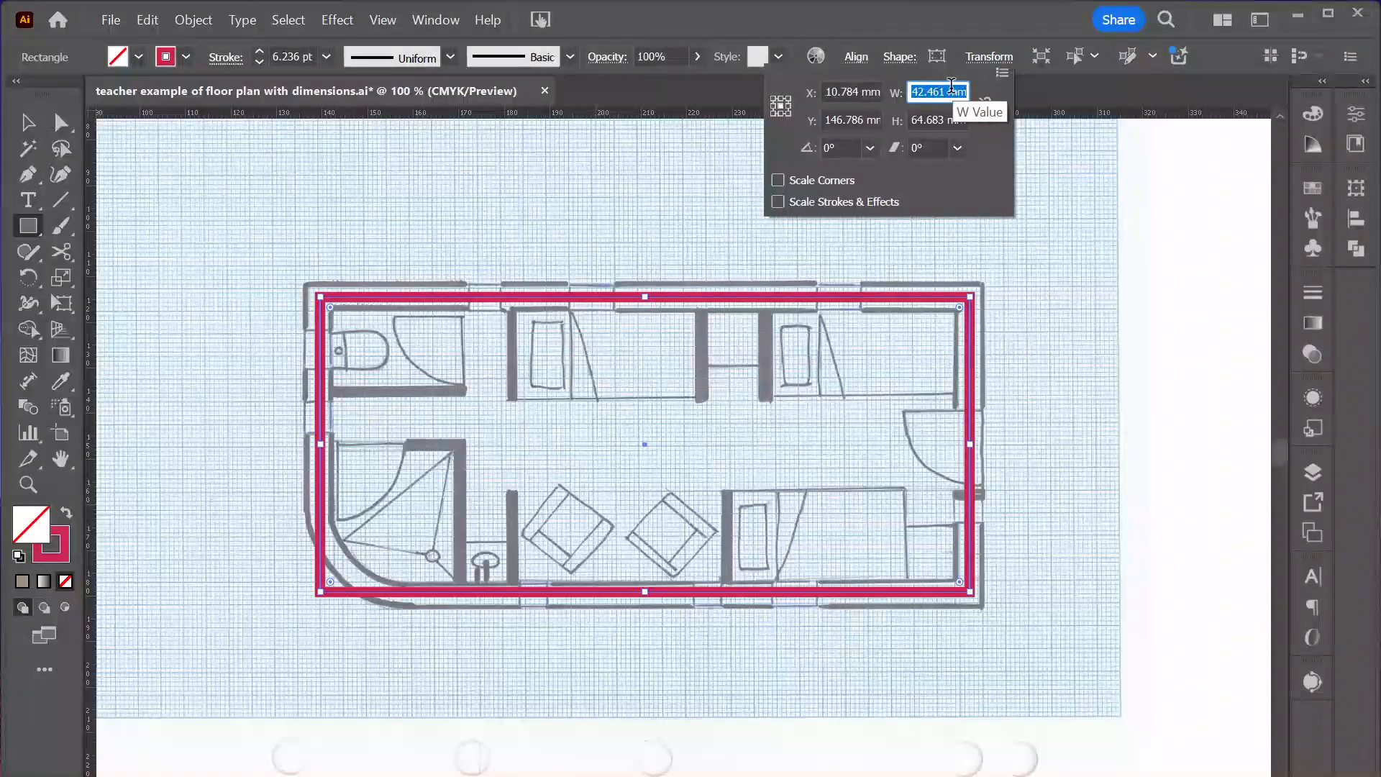
text(145)
key(Tab)
text(65)
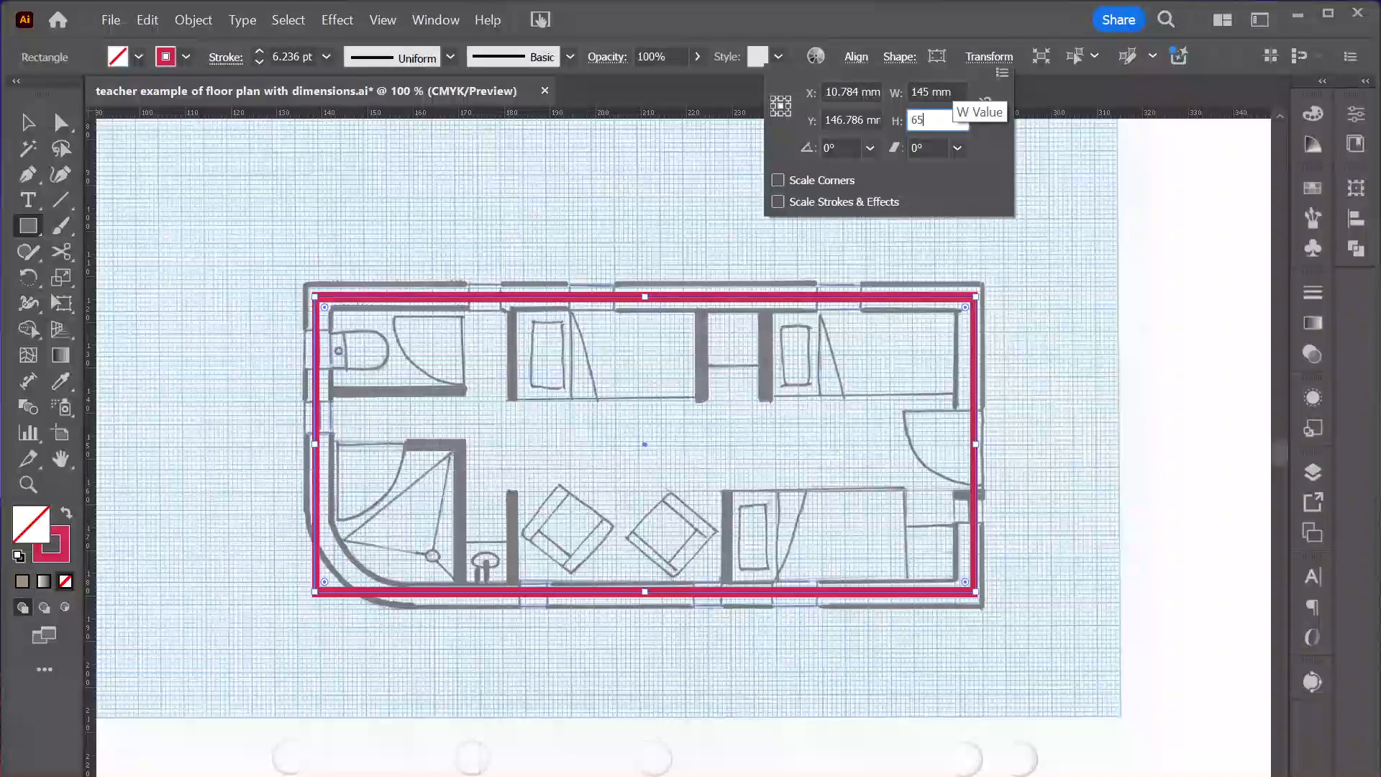
key(Return)
click(954, 95)
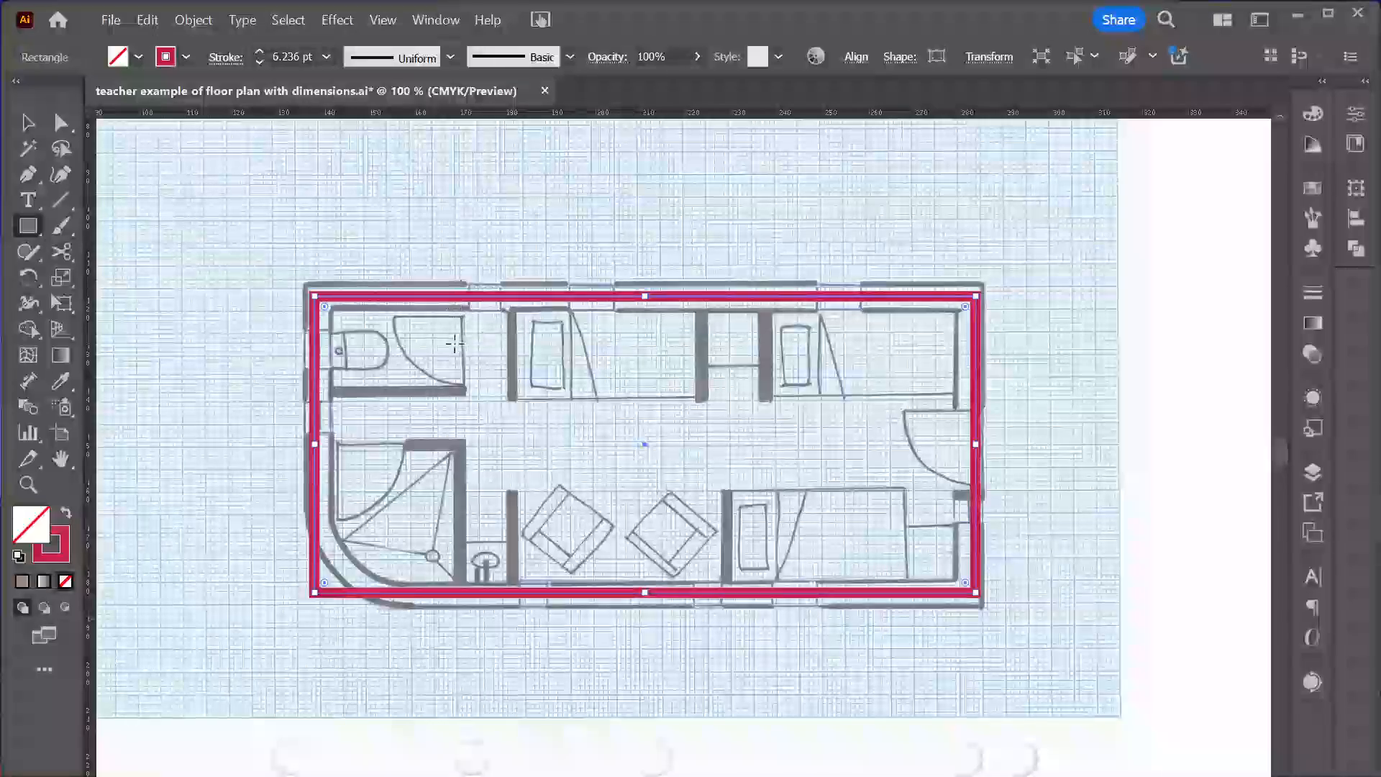
- Draw two extra rectangles overlapping the lower and upper edges of the exterior wall rectangle
click(29, 230)
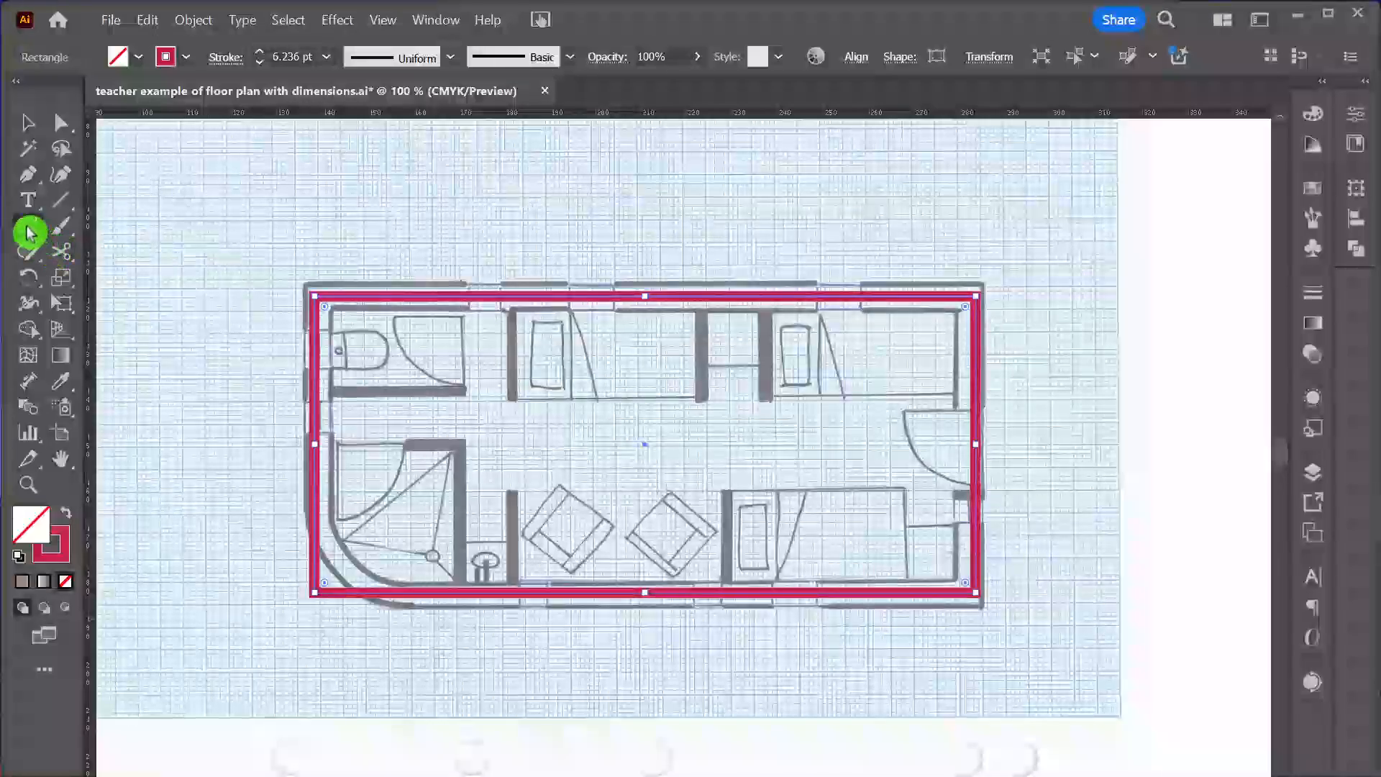
drag(507, 507, 820, 730)
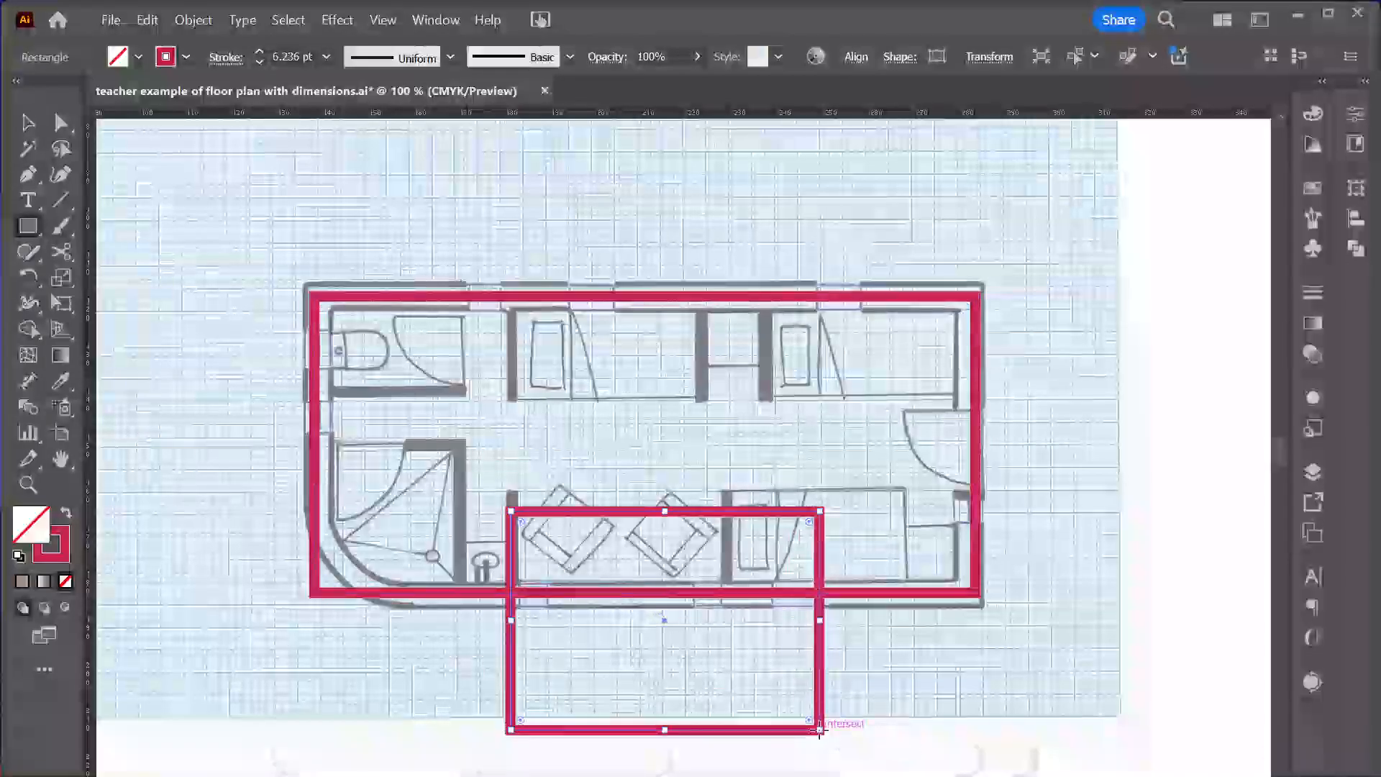
drag(890, 371, 711, 197)
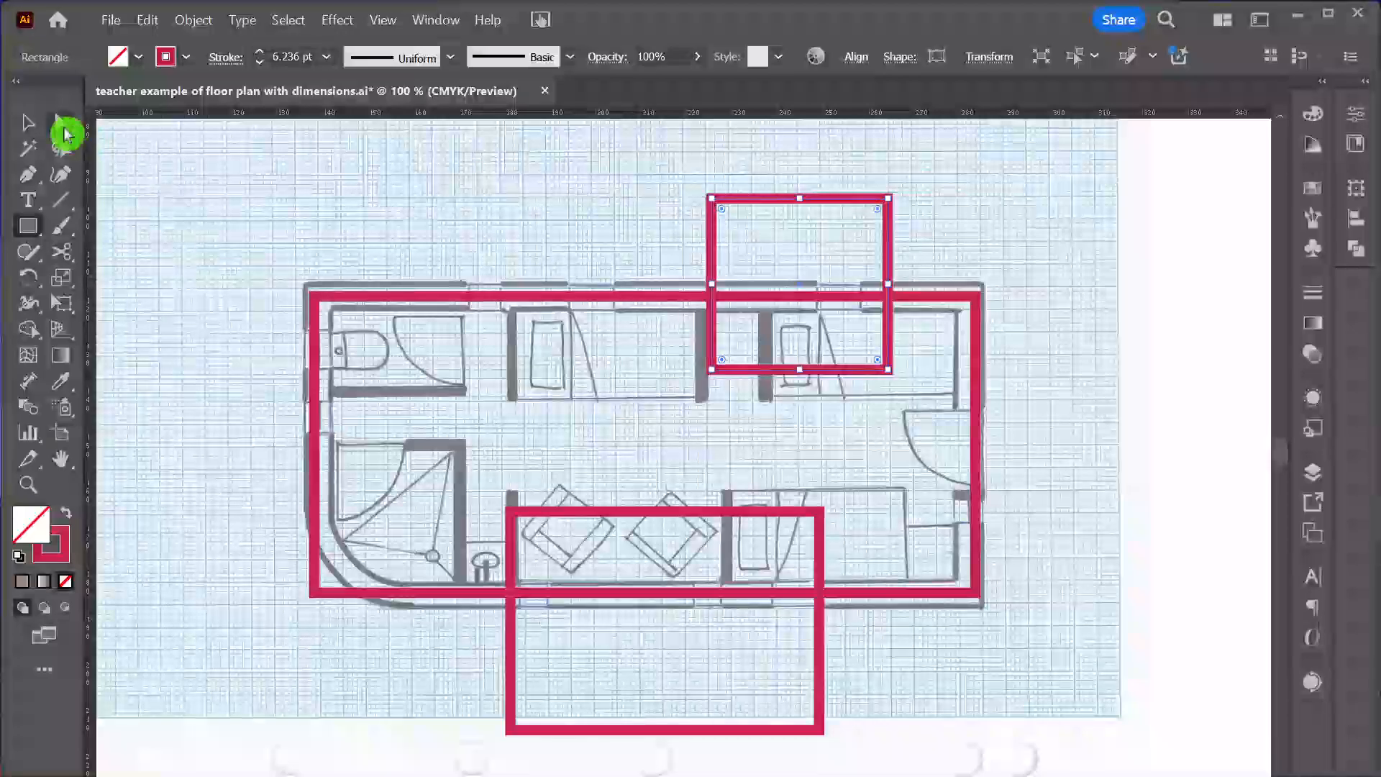
- Select all three overlapping rectangles and unite them into a single outline with Pathfinder
click(30, 123)
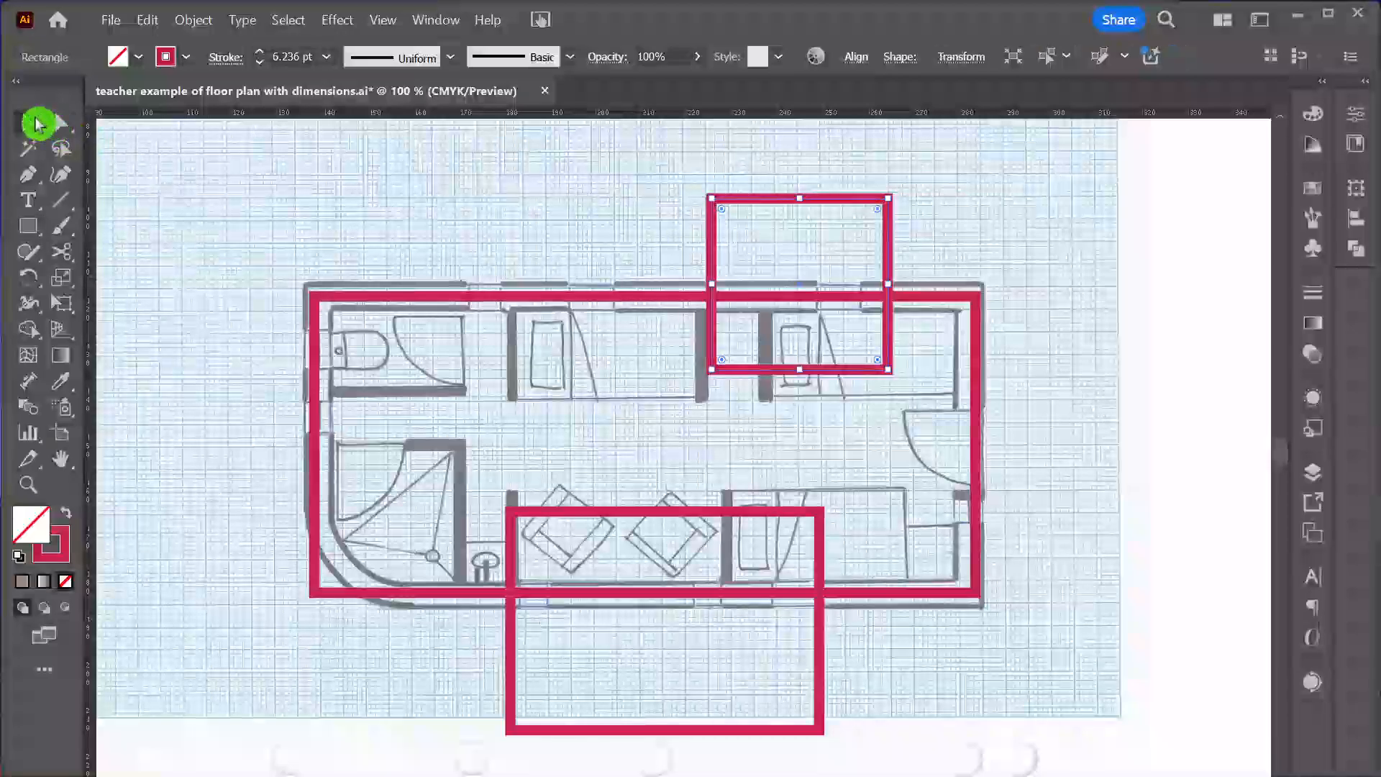
shift+click(638, 298)
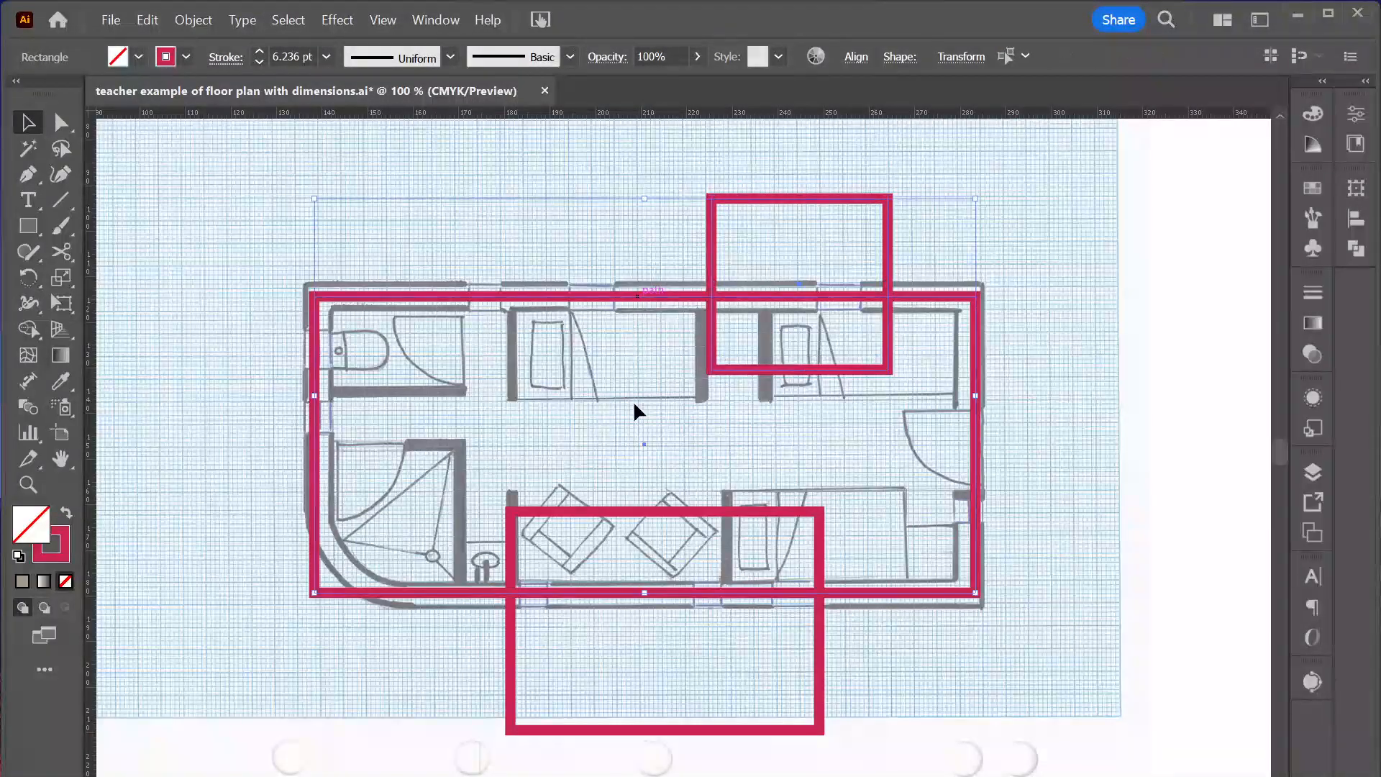
shift+click(637, 512)
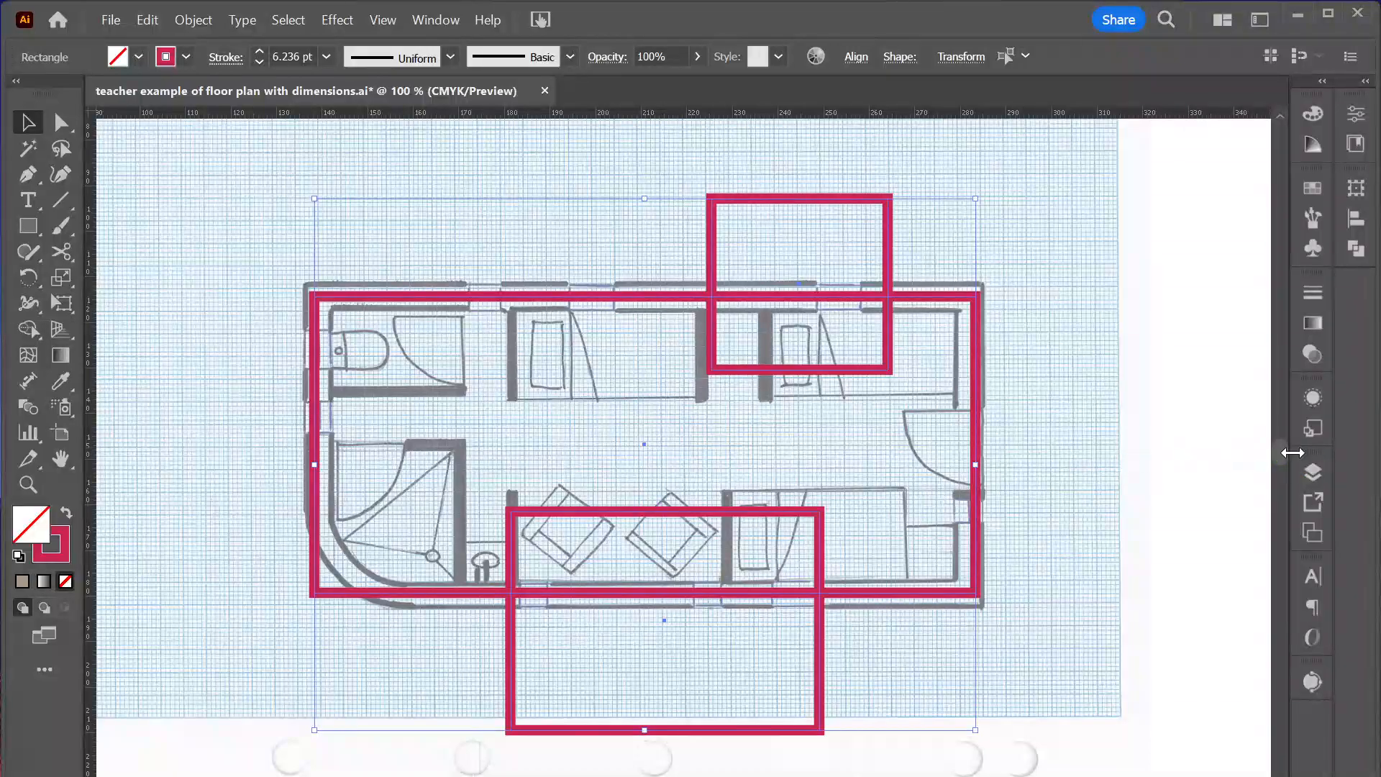
click(1317, 484)
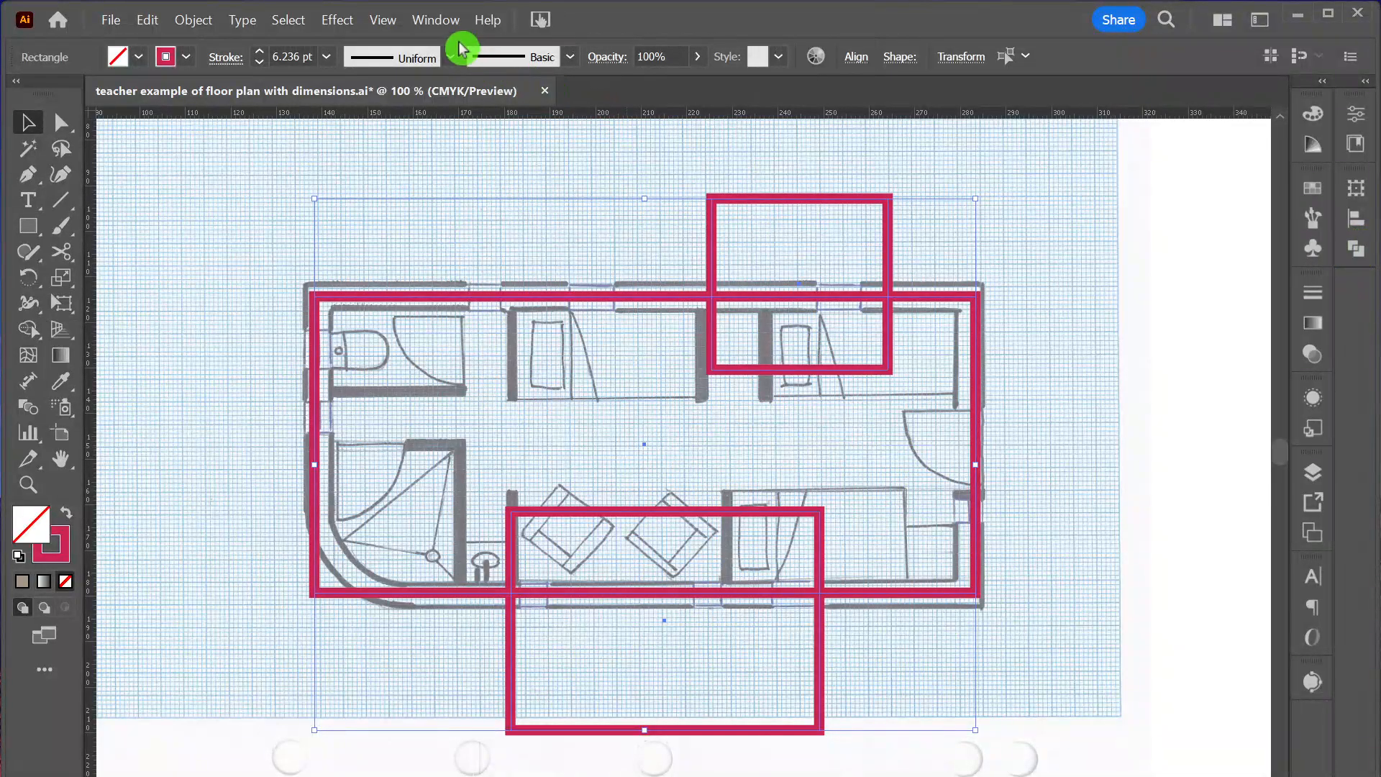
click(442, 26)
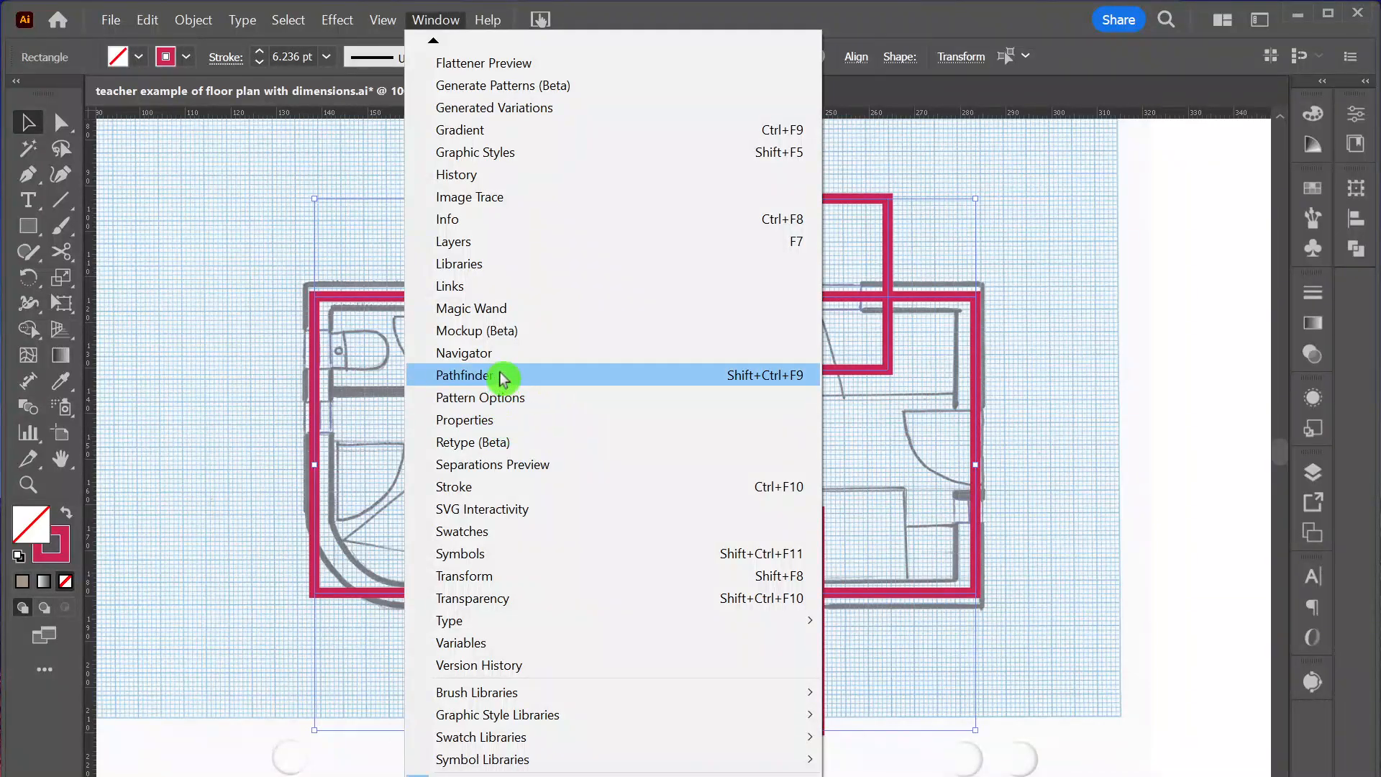
click(1356, 248)
click(1358, 250)
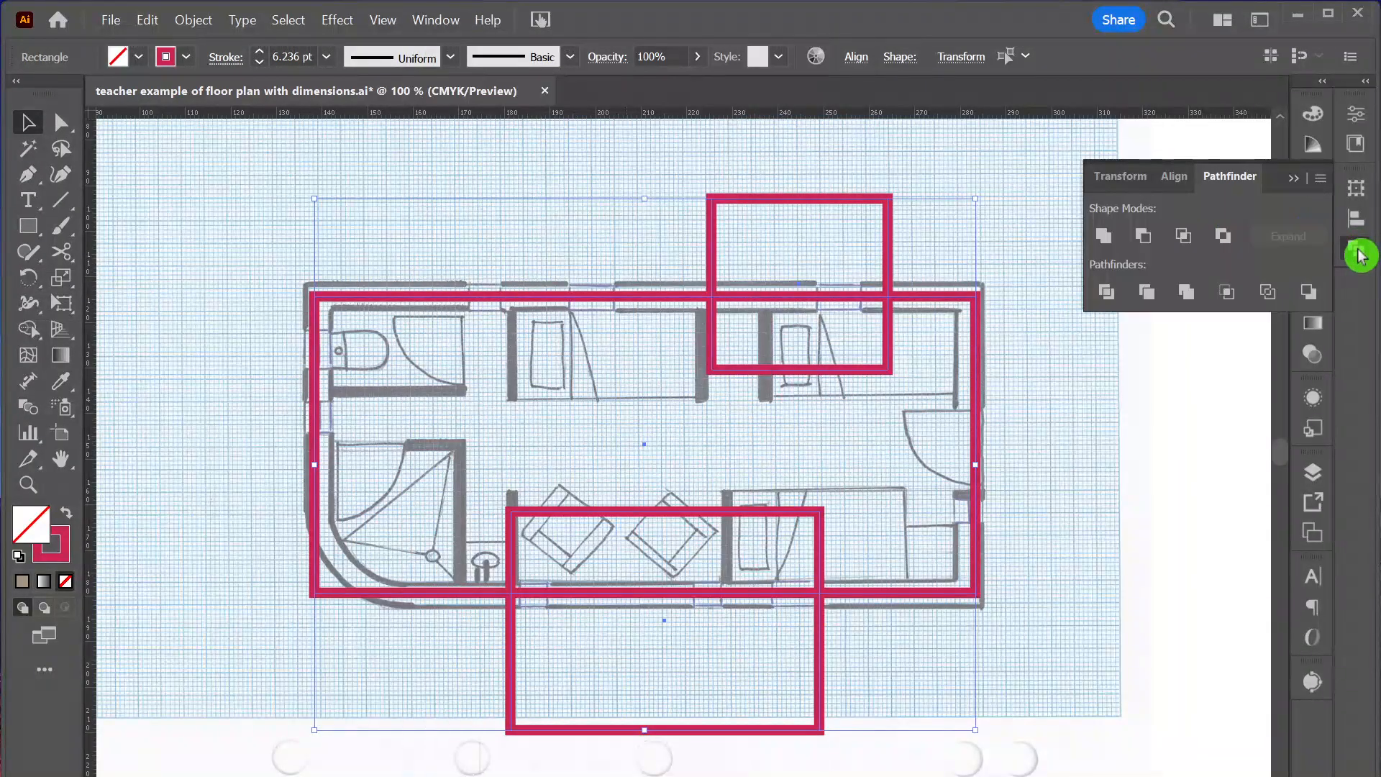
click(1108, 241)
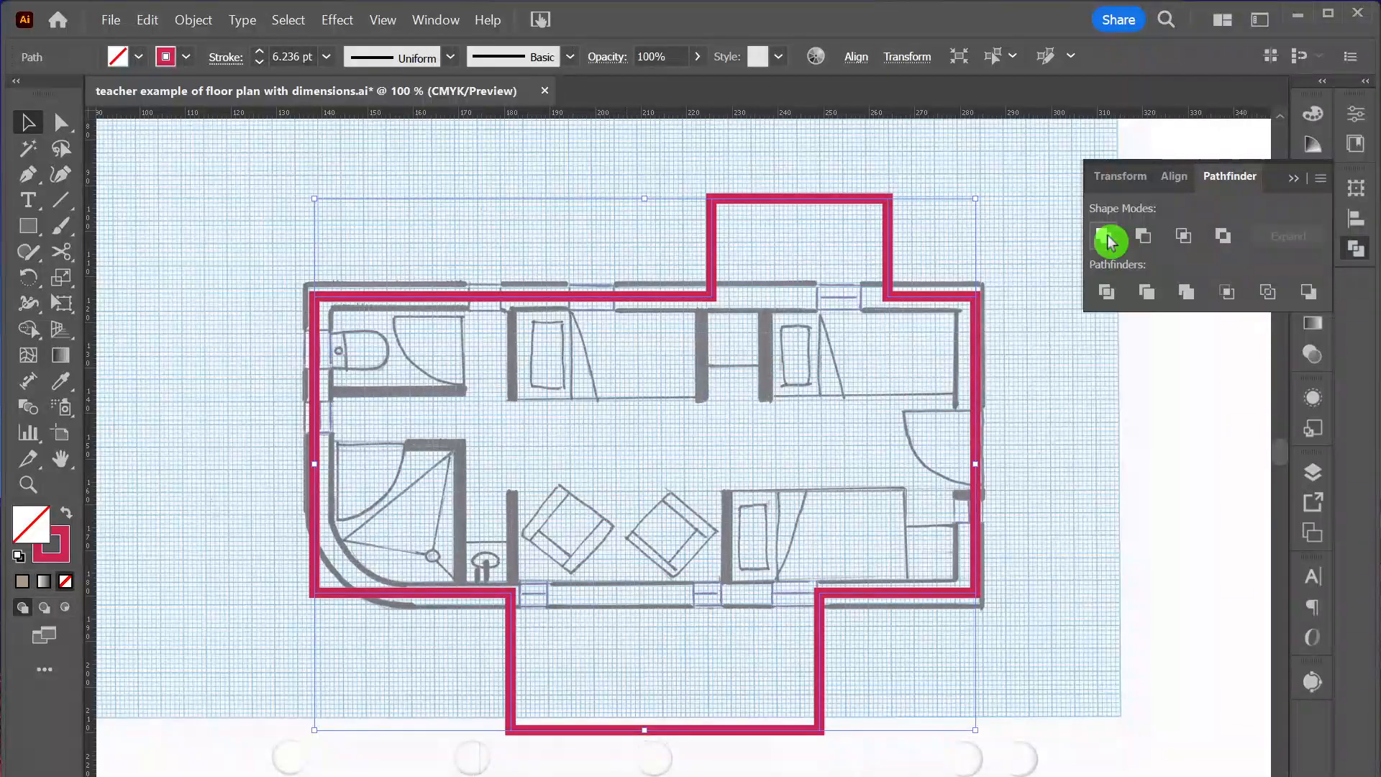
- Undo the union and both extra rectangles, leaving only the main exterior wall rectangle, and deselect it
click(1294, 178)
key(ctrl+z)
key(ctrl+z)
key(ctrl+z)
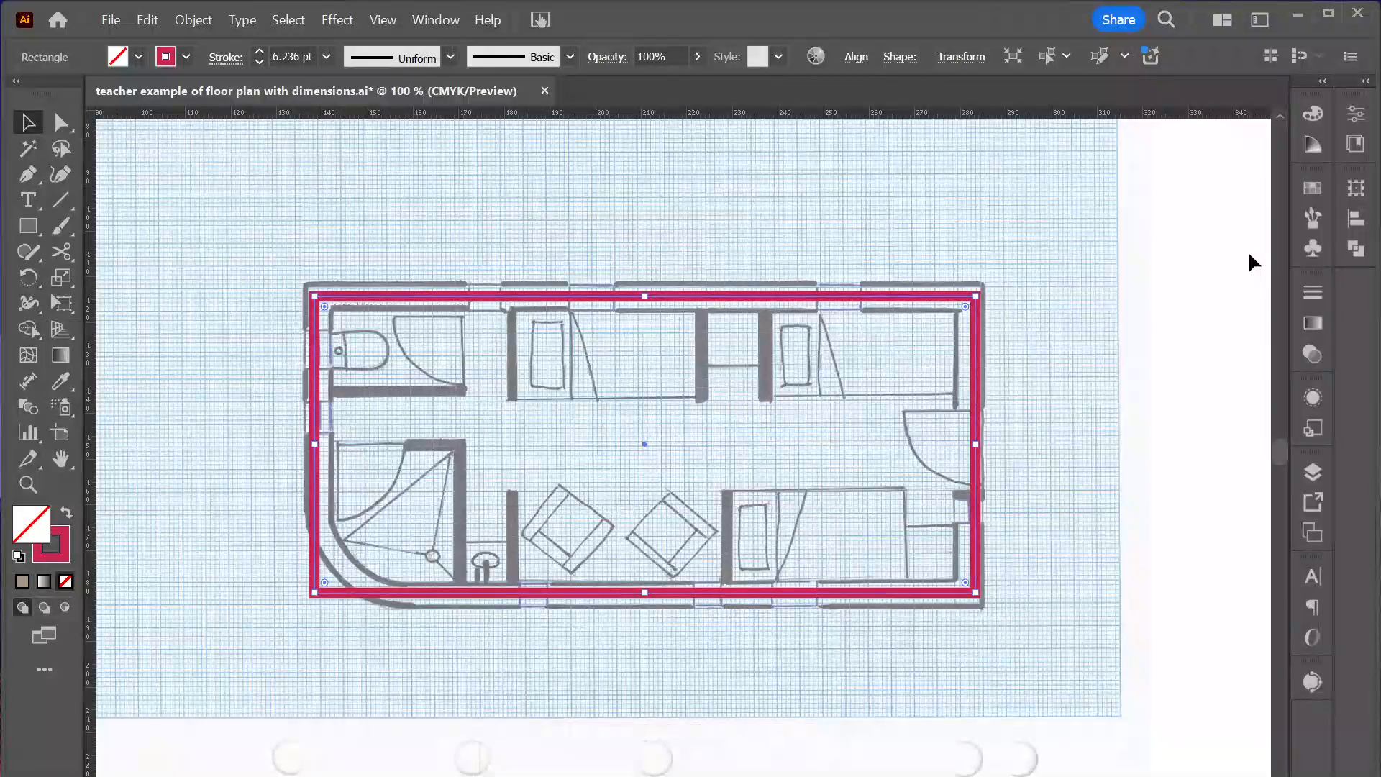
click(268, 258)
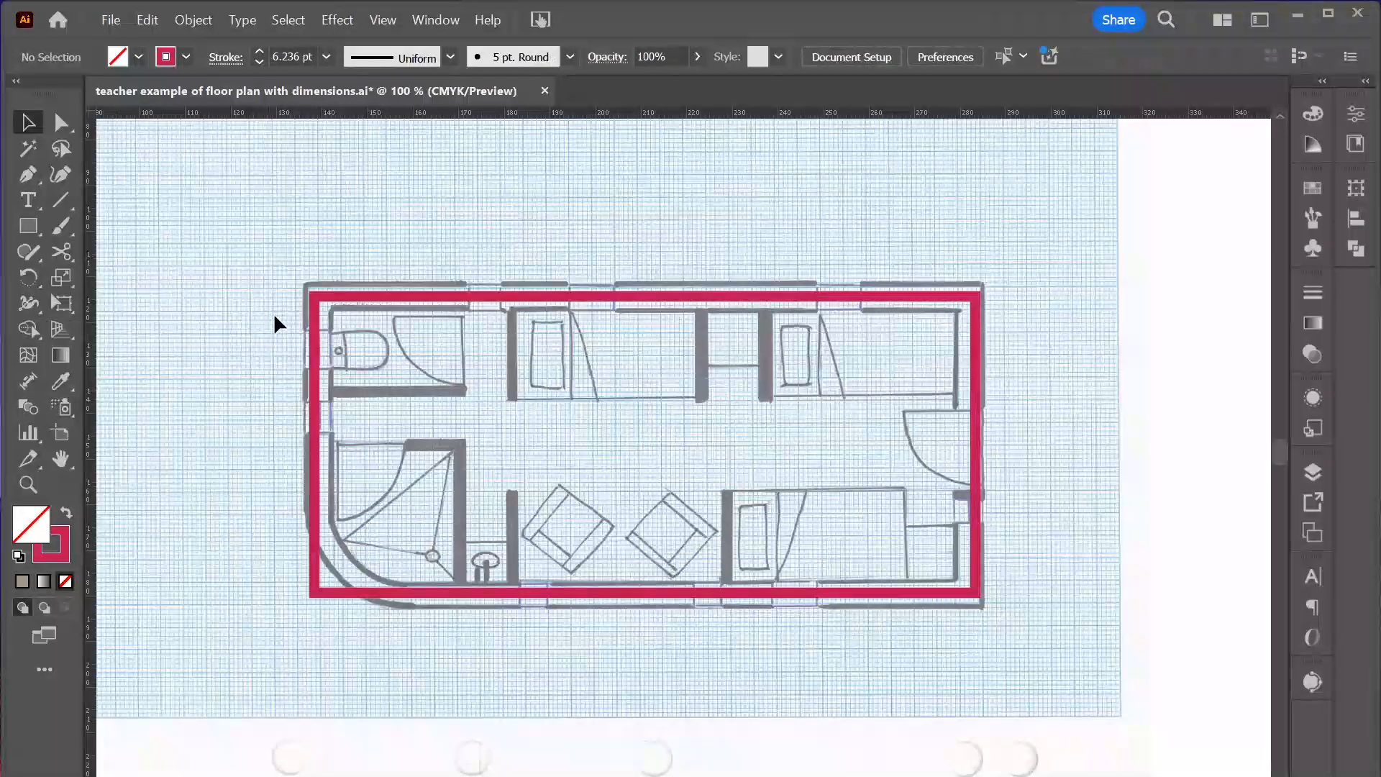
- Try rounding all corners of the exterior wall rectangle at once with its corner widget, and undo it
click(316, 496)
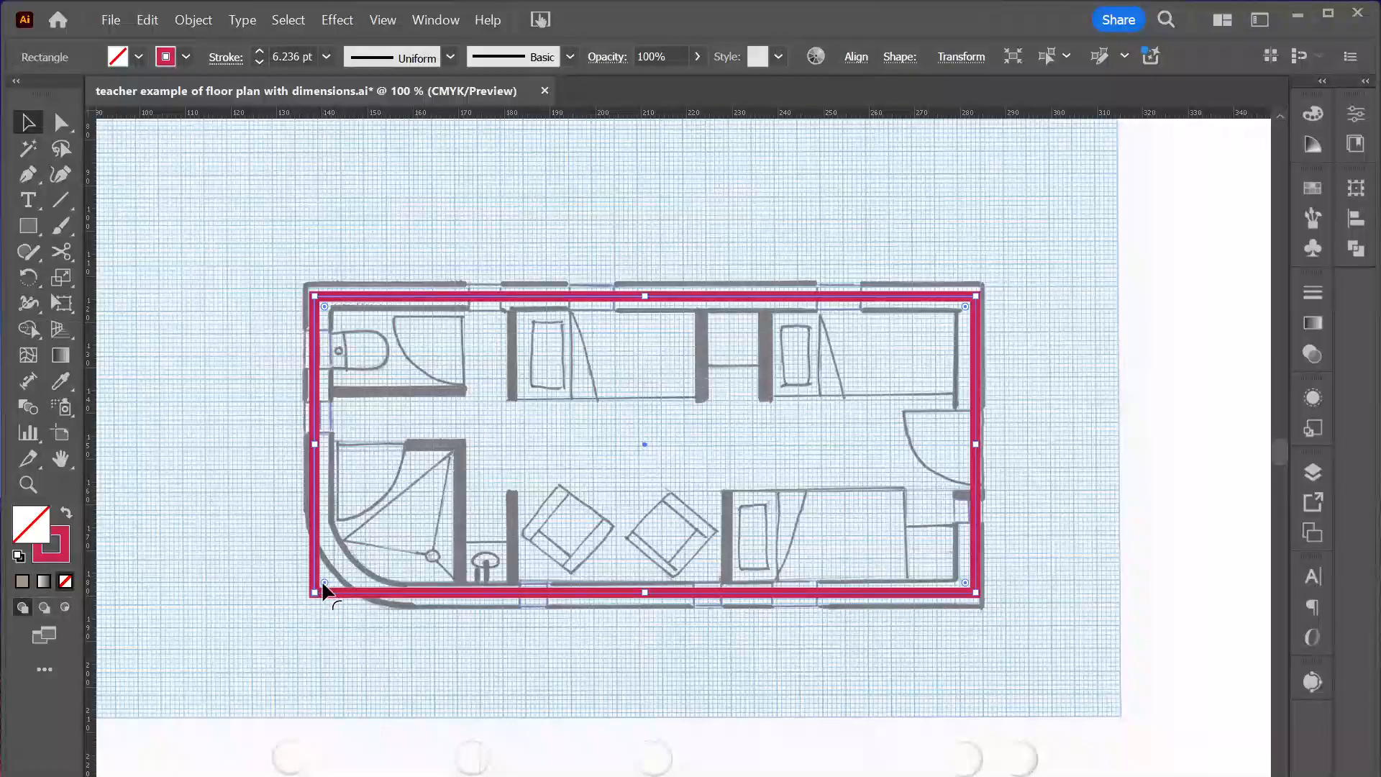
drag(323, 583, 430, 496)
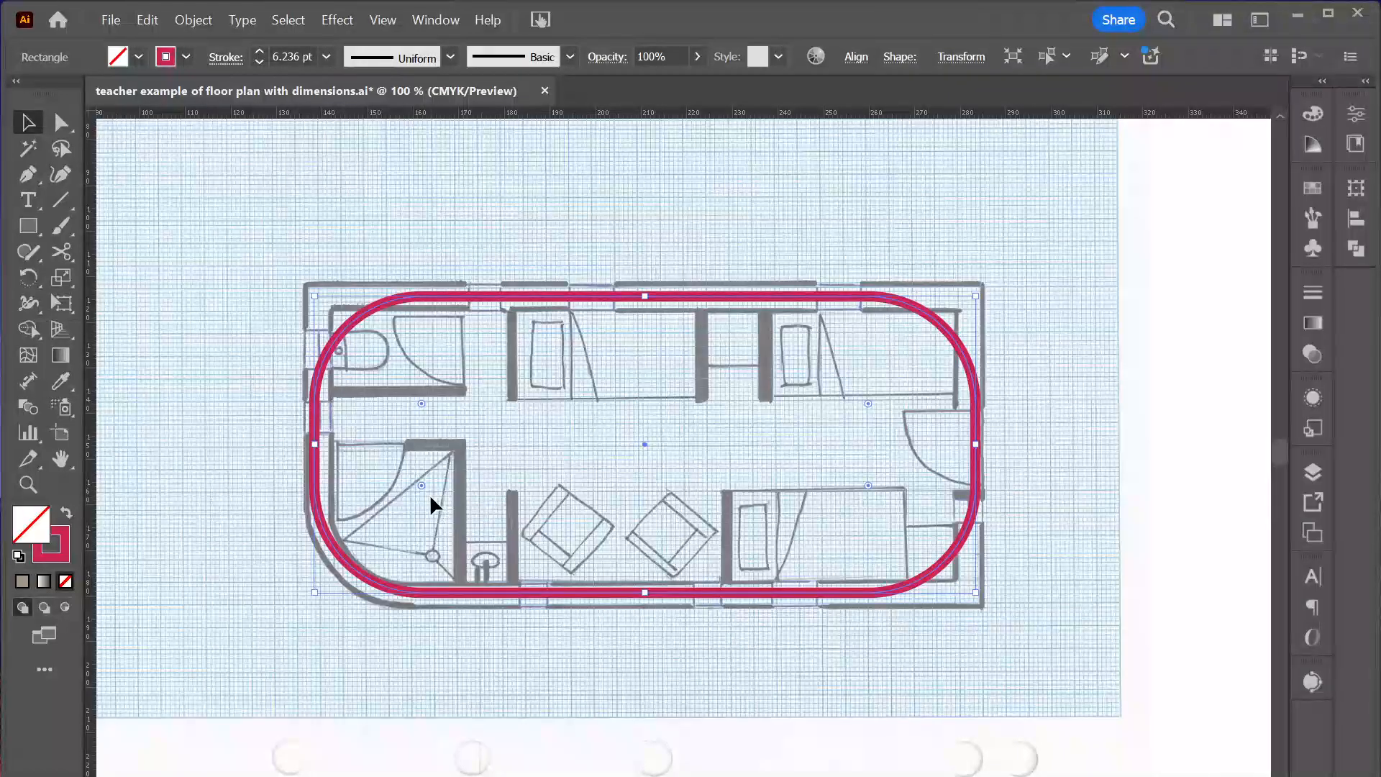
key(ctrl+z)
click(218, 332)
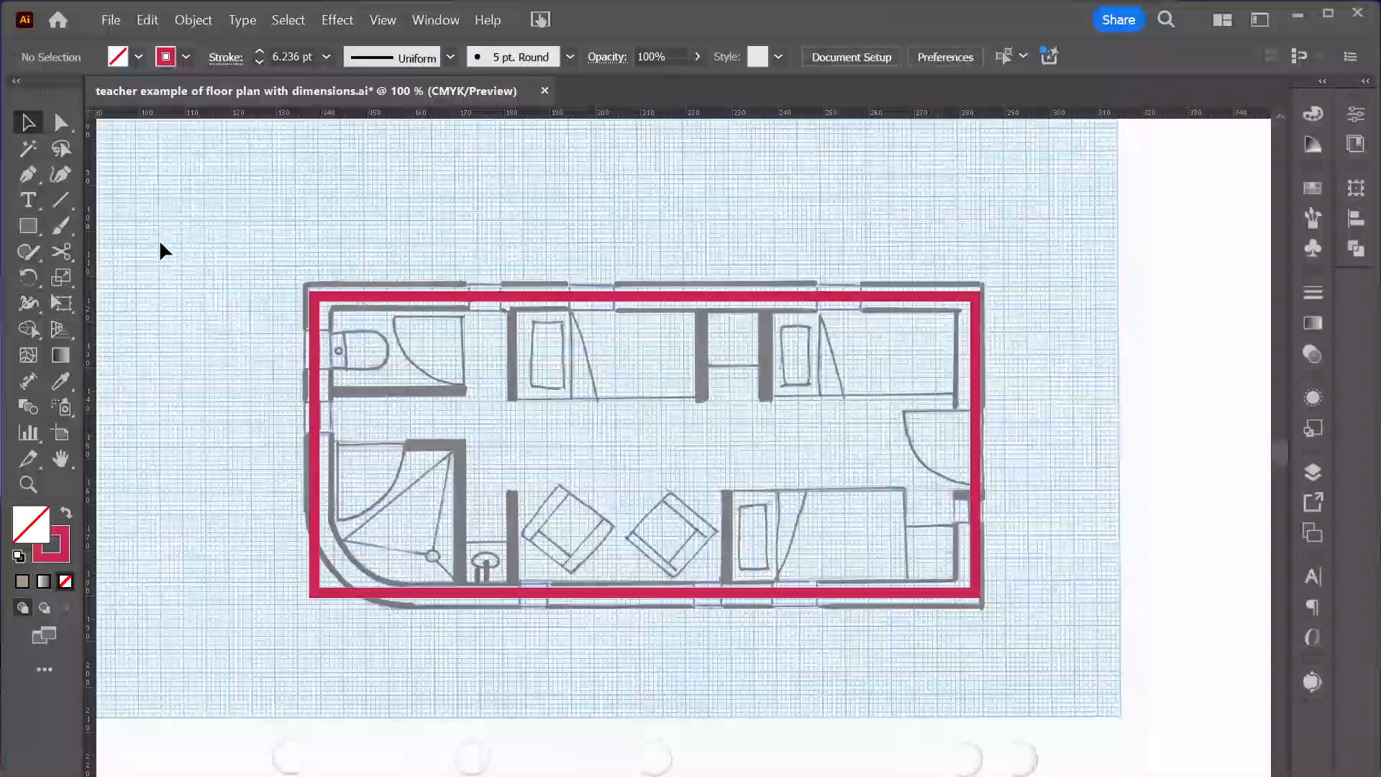
- Round only the lower-left corner of the exterior wall rectangle to a radius of about 21.7 mm, following the sketched curve
click(61, 124)
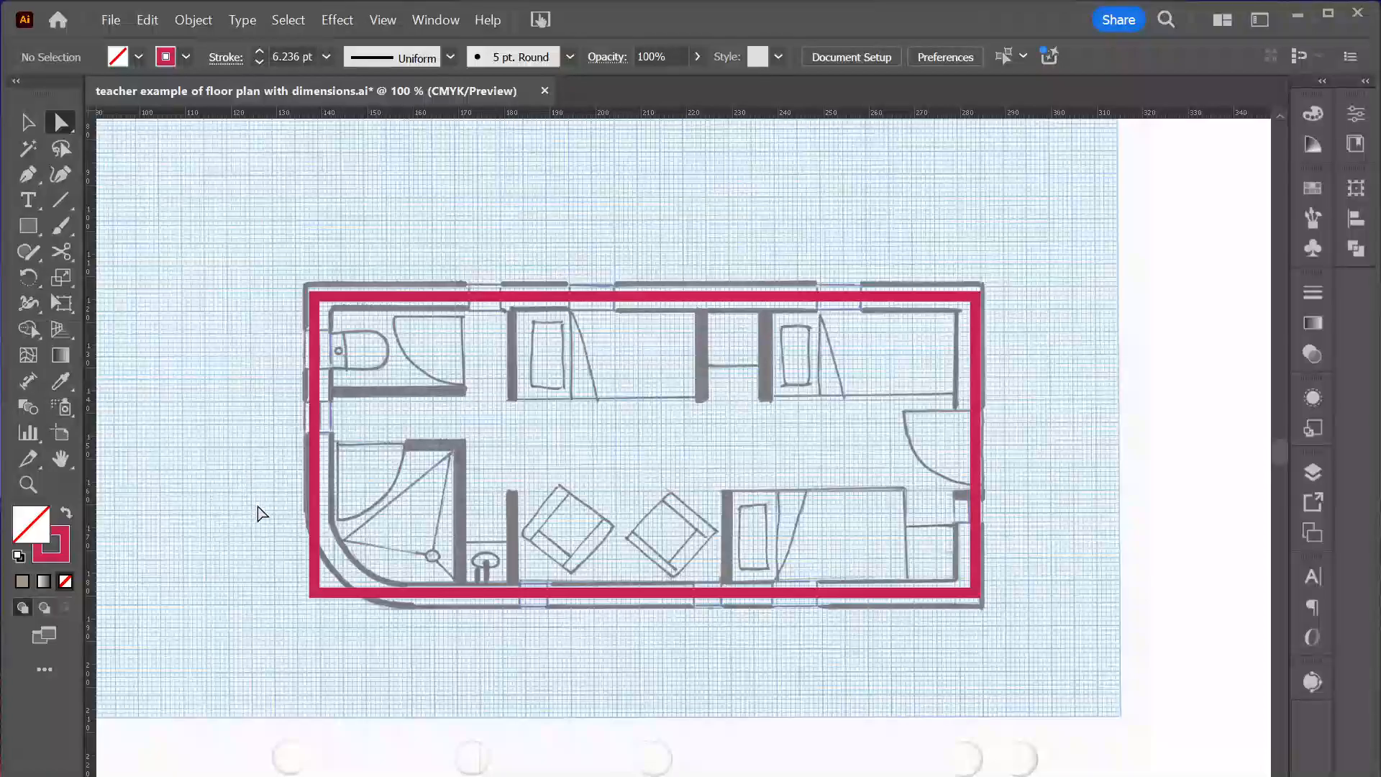
click(316, 596)
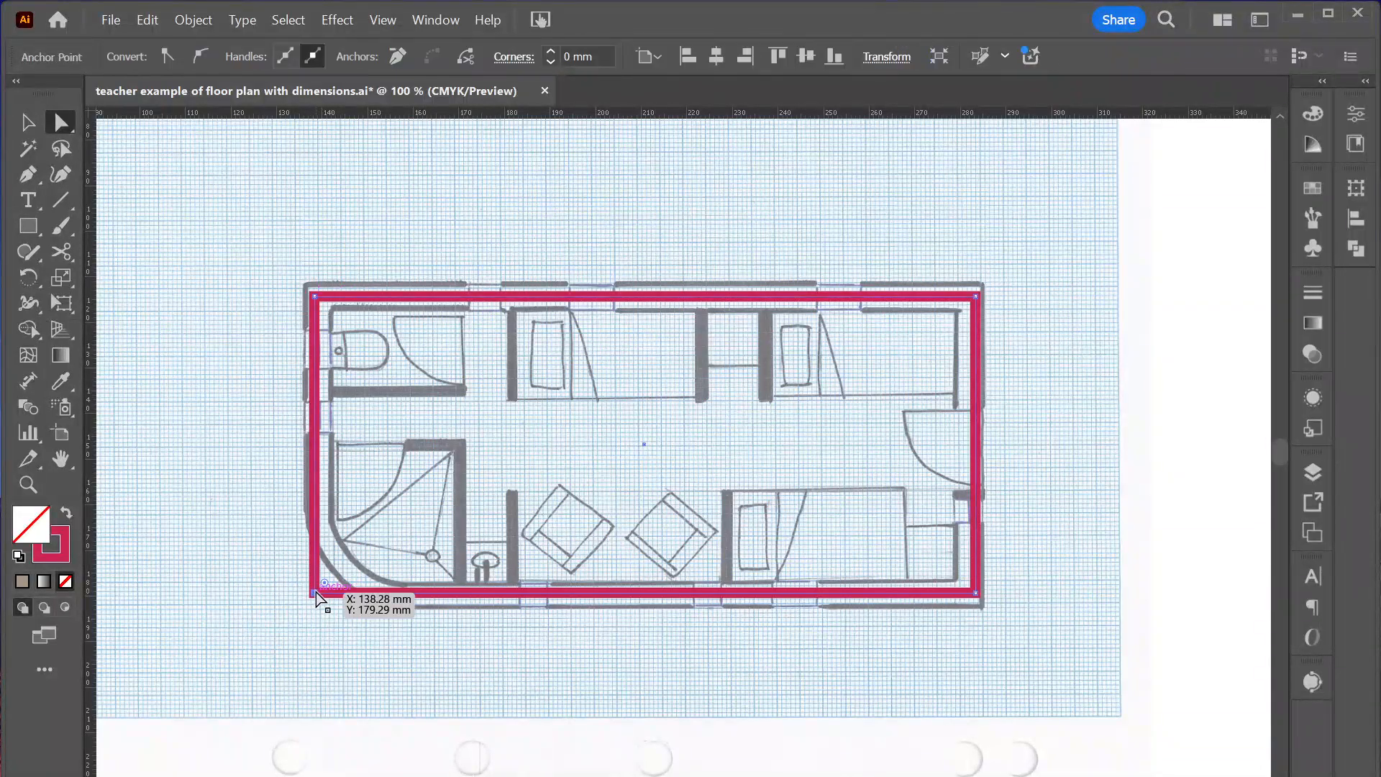
drag(325, 581, 422, 507)
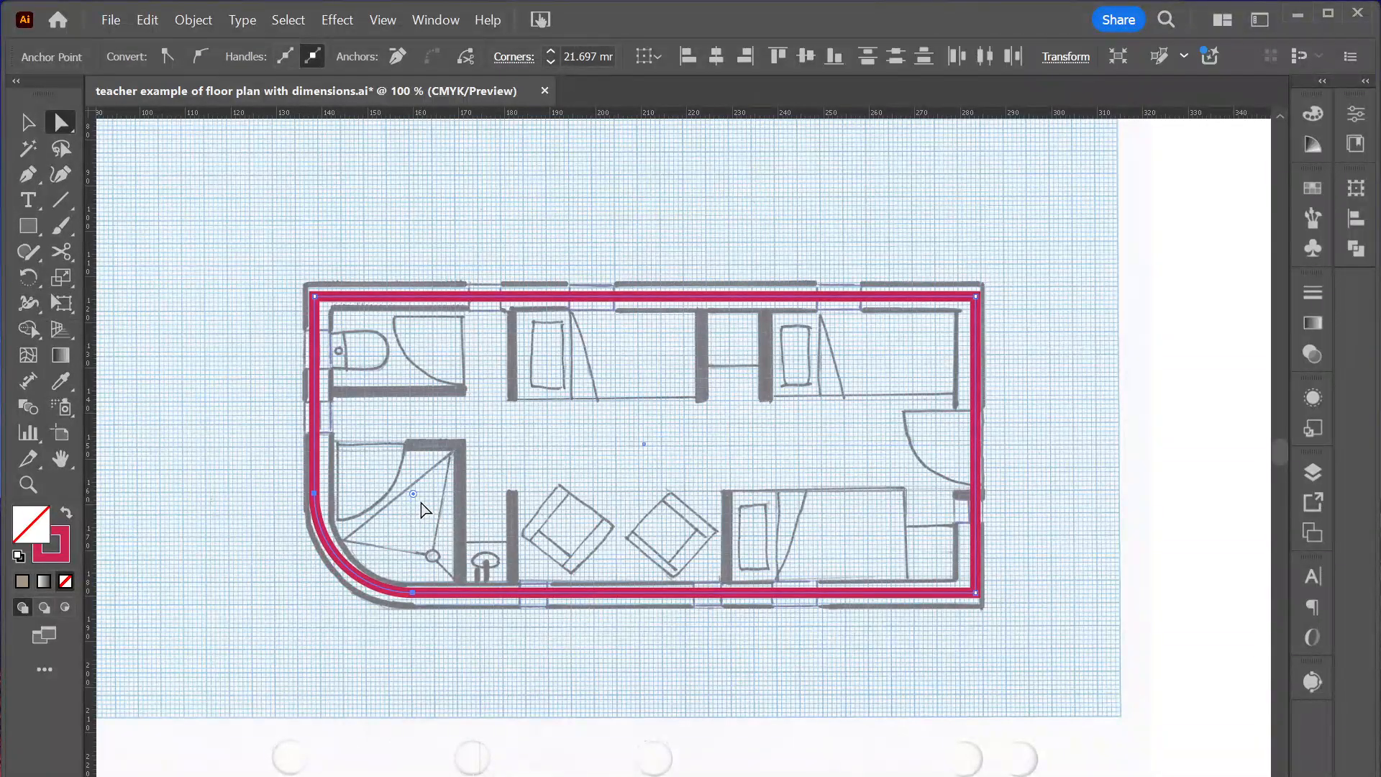
click(37, 128)
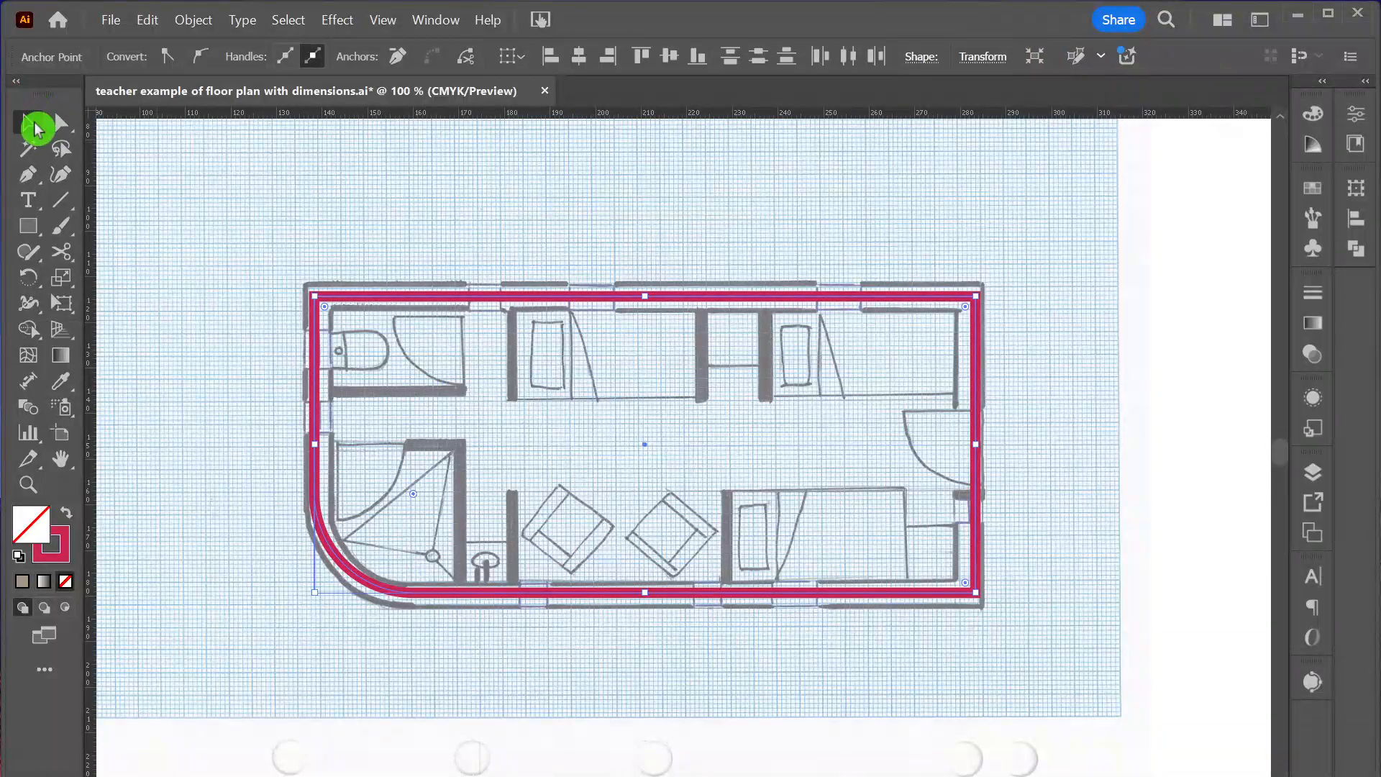
click(235, 266)
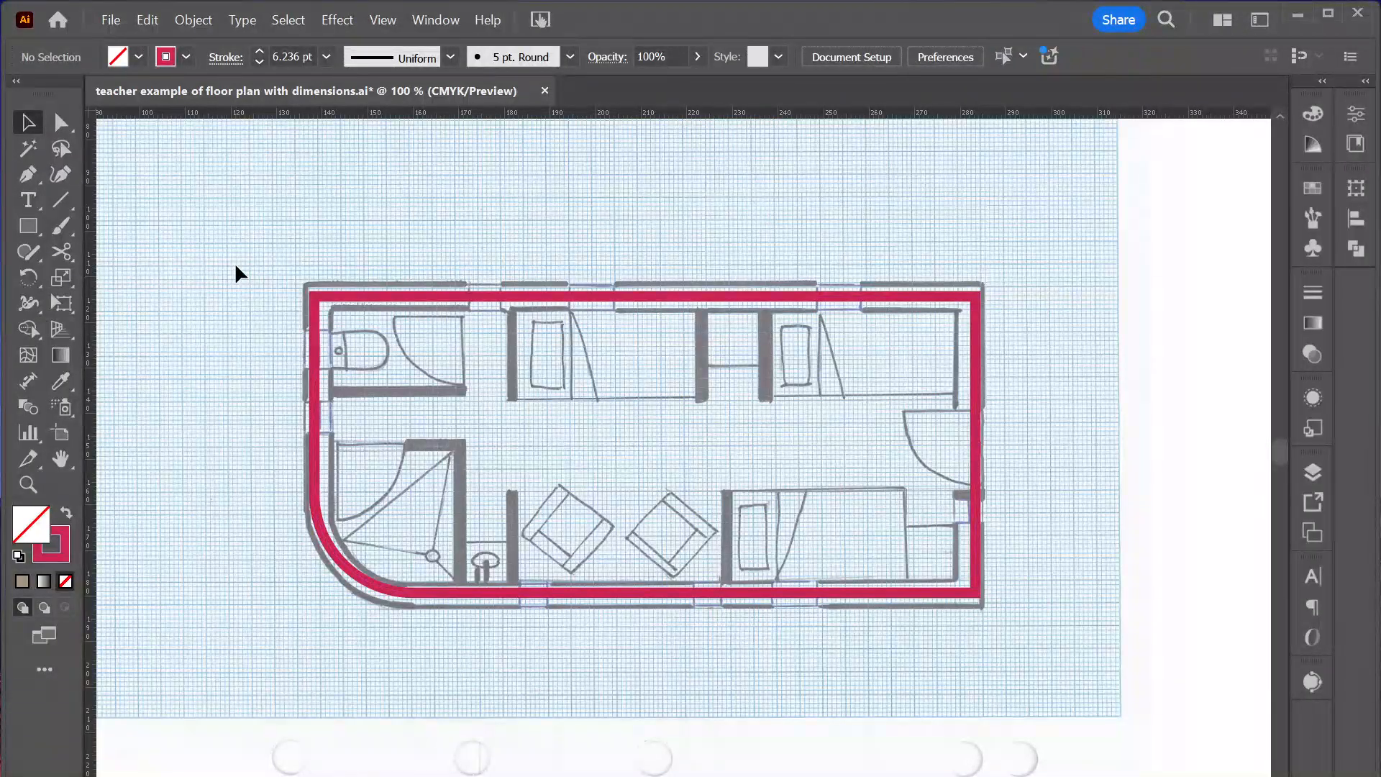
- Set the exterior wall outline's stroke weight to 2.7mm*2 and deselect the outline
click(349, 296)
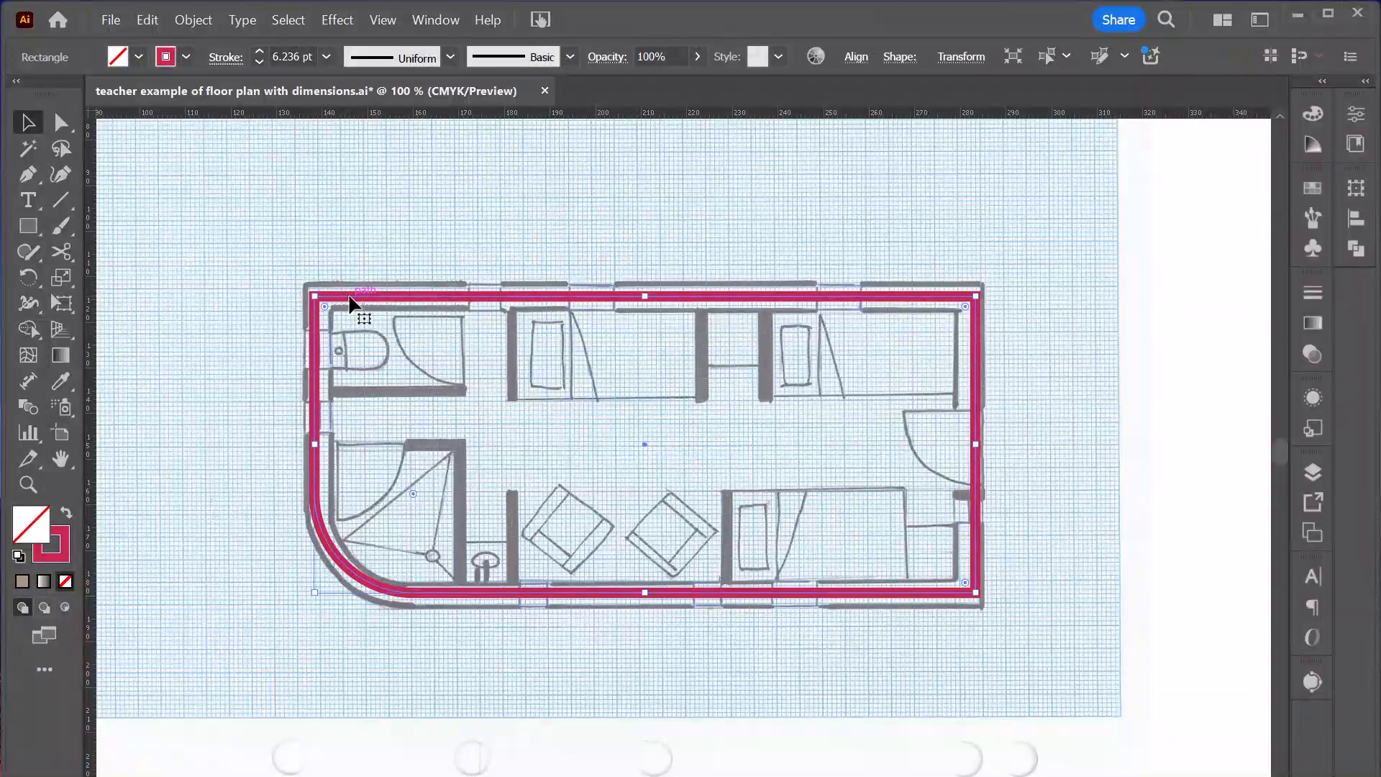
click(294, 56)
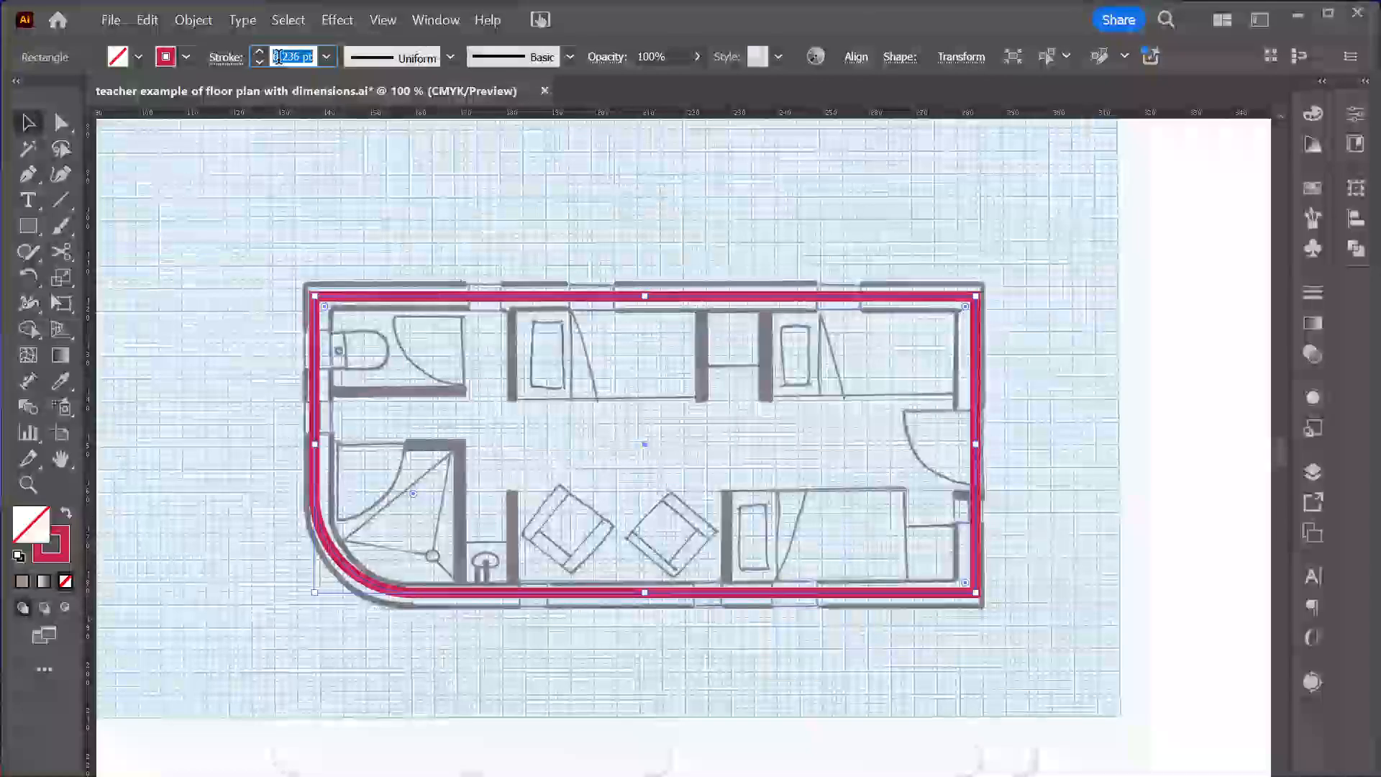
text(2.7)
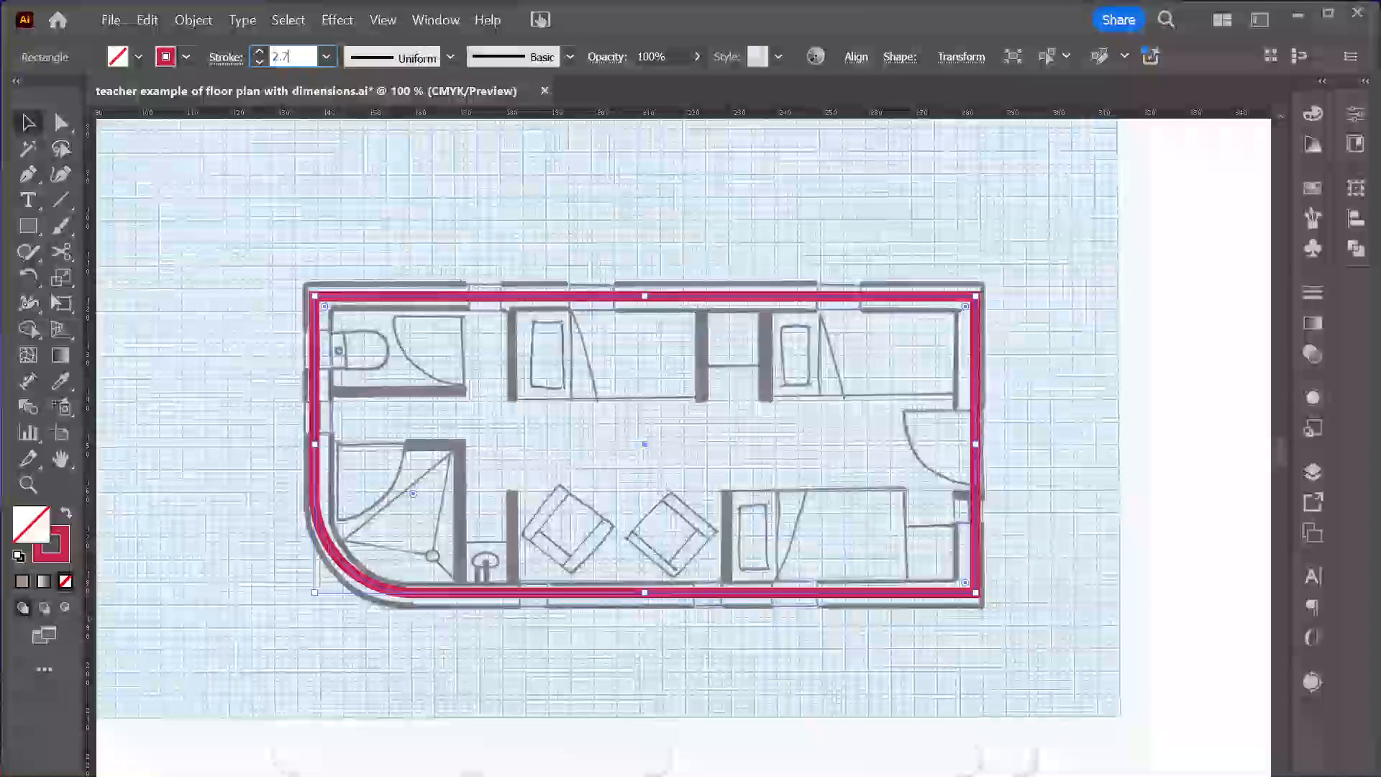
text(mm)
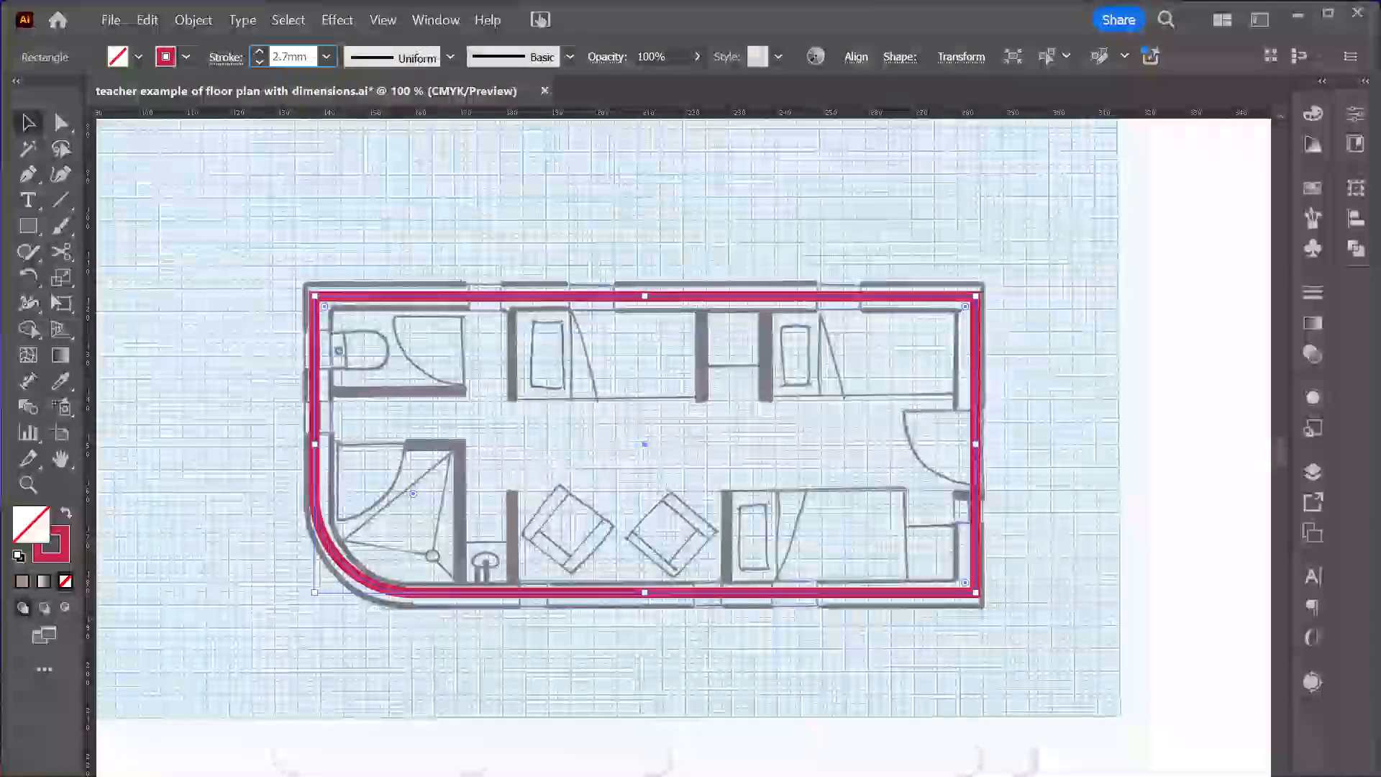
text(8)
key(BackSpace)
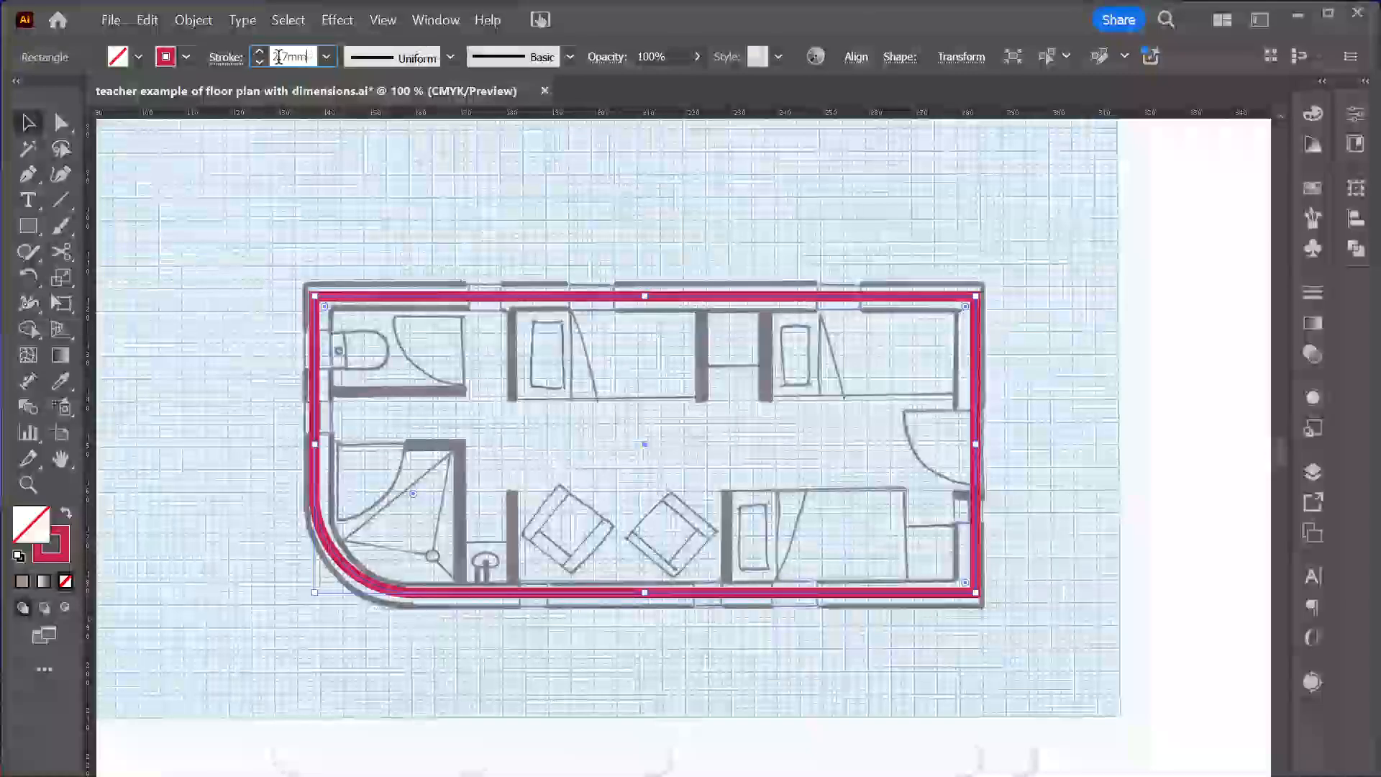
text(*2)
key(Return)
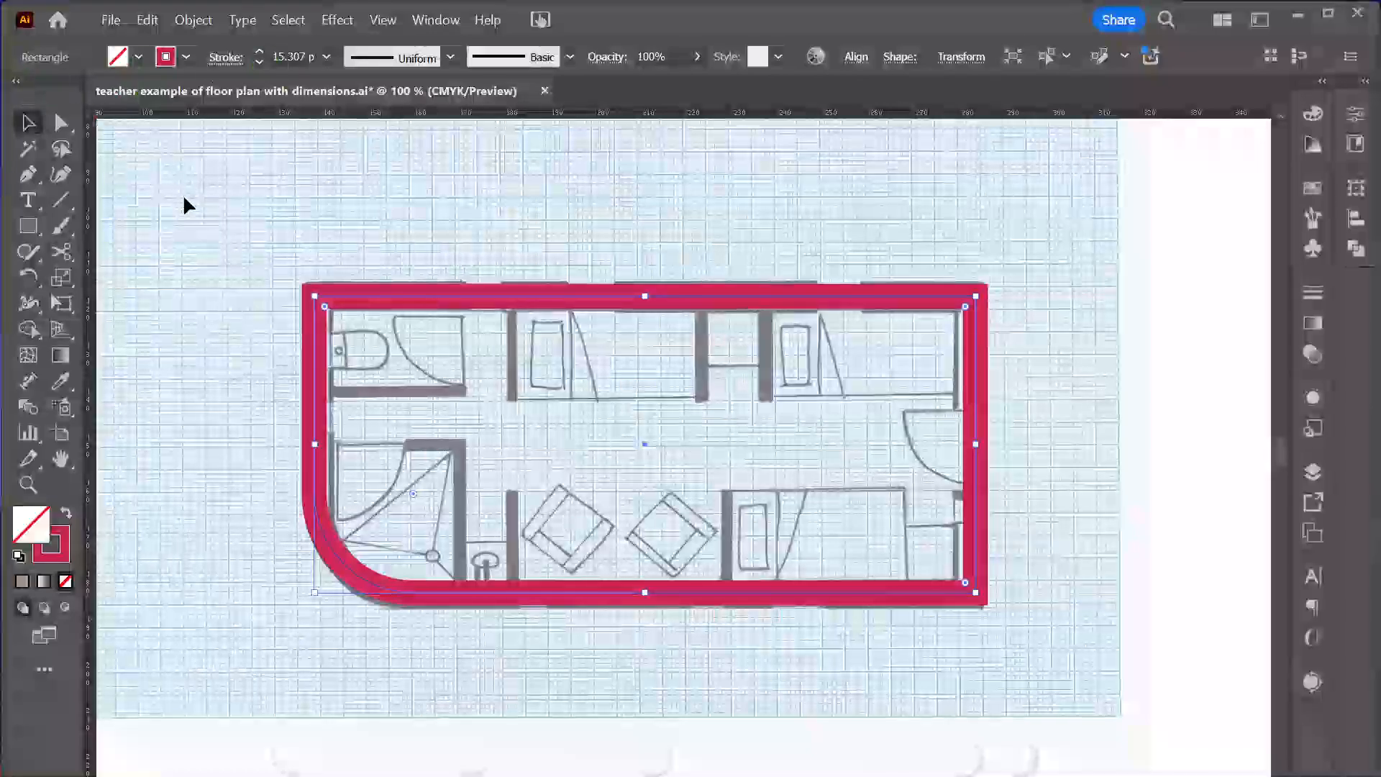
click(144, 217)
- Draw three vertical wall lines down from the upper exterior wall with the Line Segment tool, tracing the sketched bedroom and closet partitions
click(64, 209)
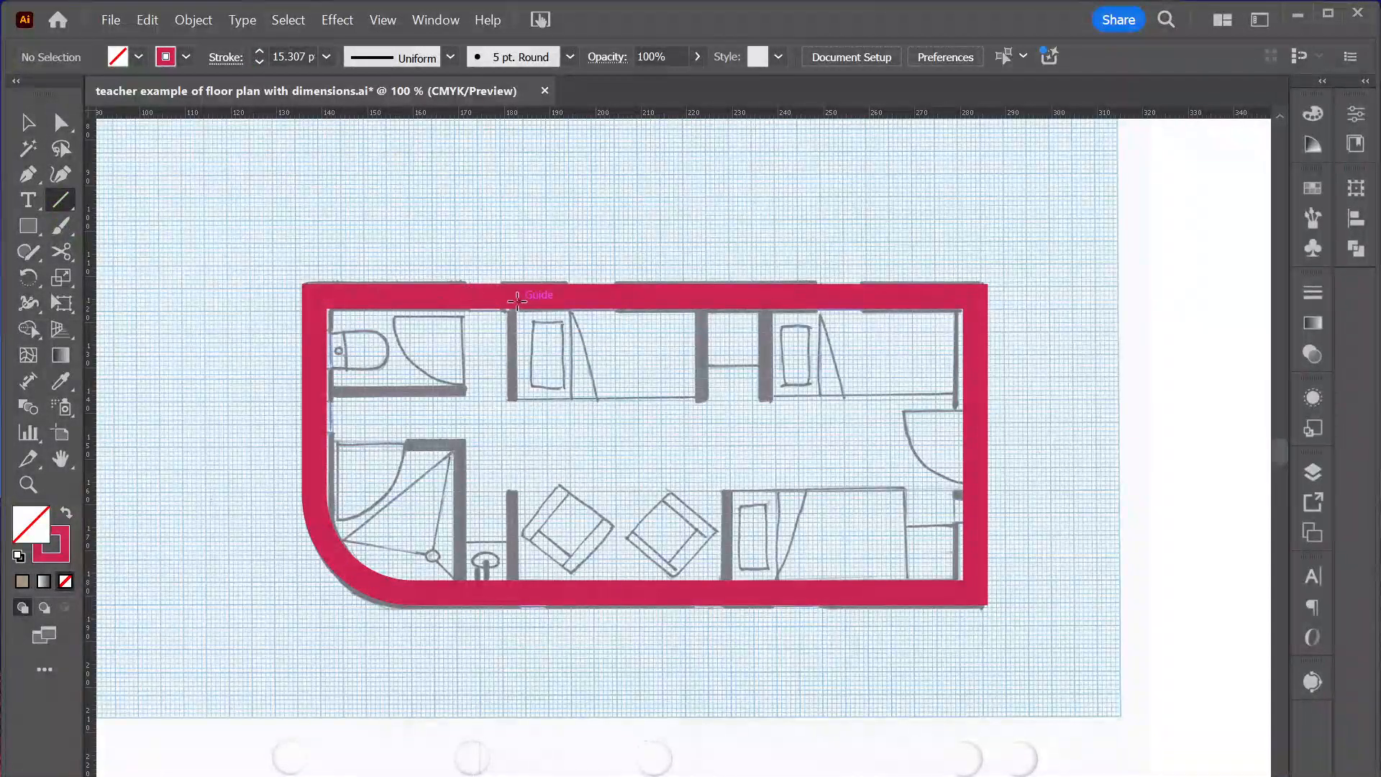
drag(511, 297, 510, 402)
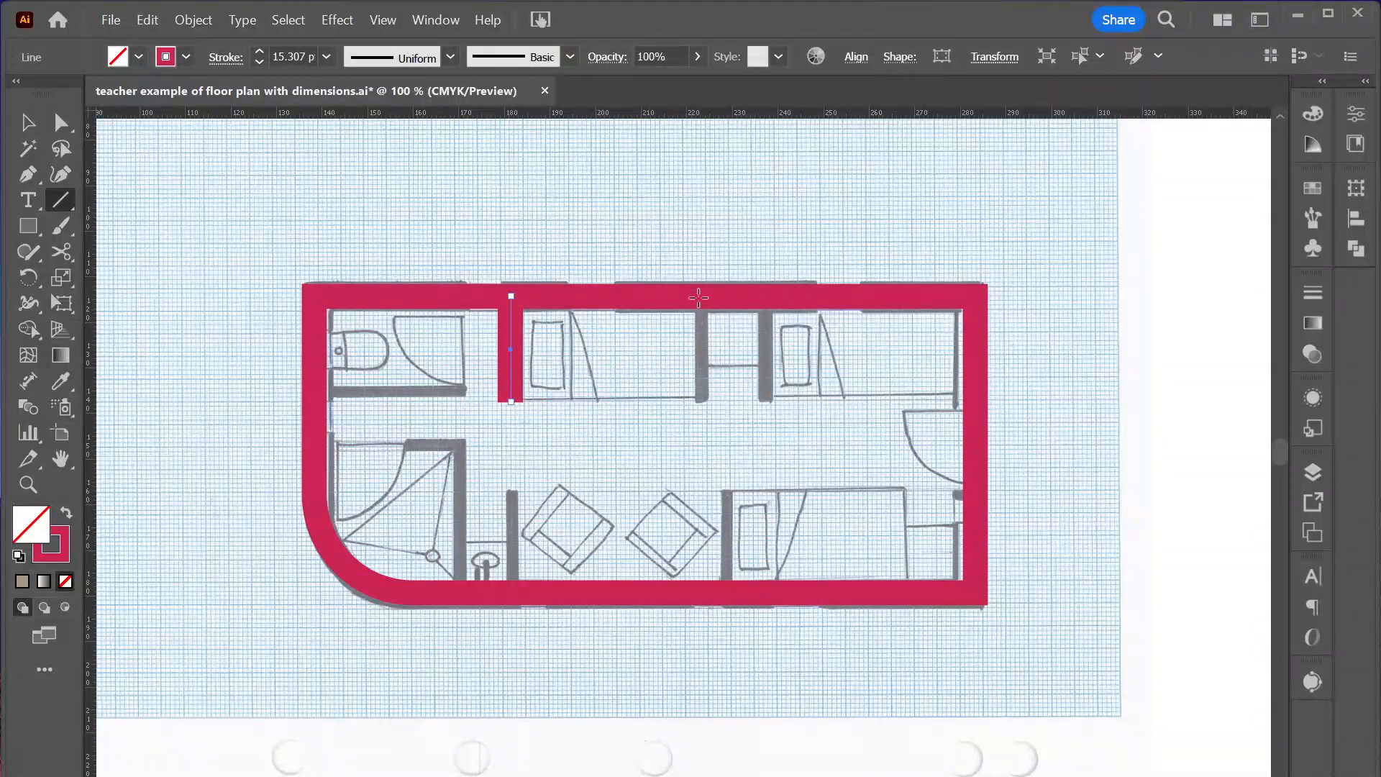
mouse_move(659, 196)
mouse_down()
mouse_move(746, 255)
mouse_move(669, 265)
mouse_move(759, 195)
mouse_move(717, 278)
mouse_move(704, 267)
mouse_move(676, 298)
mouse_move(702, 301)
mouse_move(702, 401)
mouse_up()
key(ctrl+z)
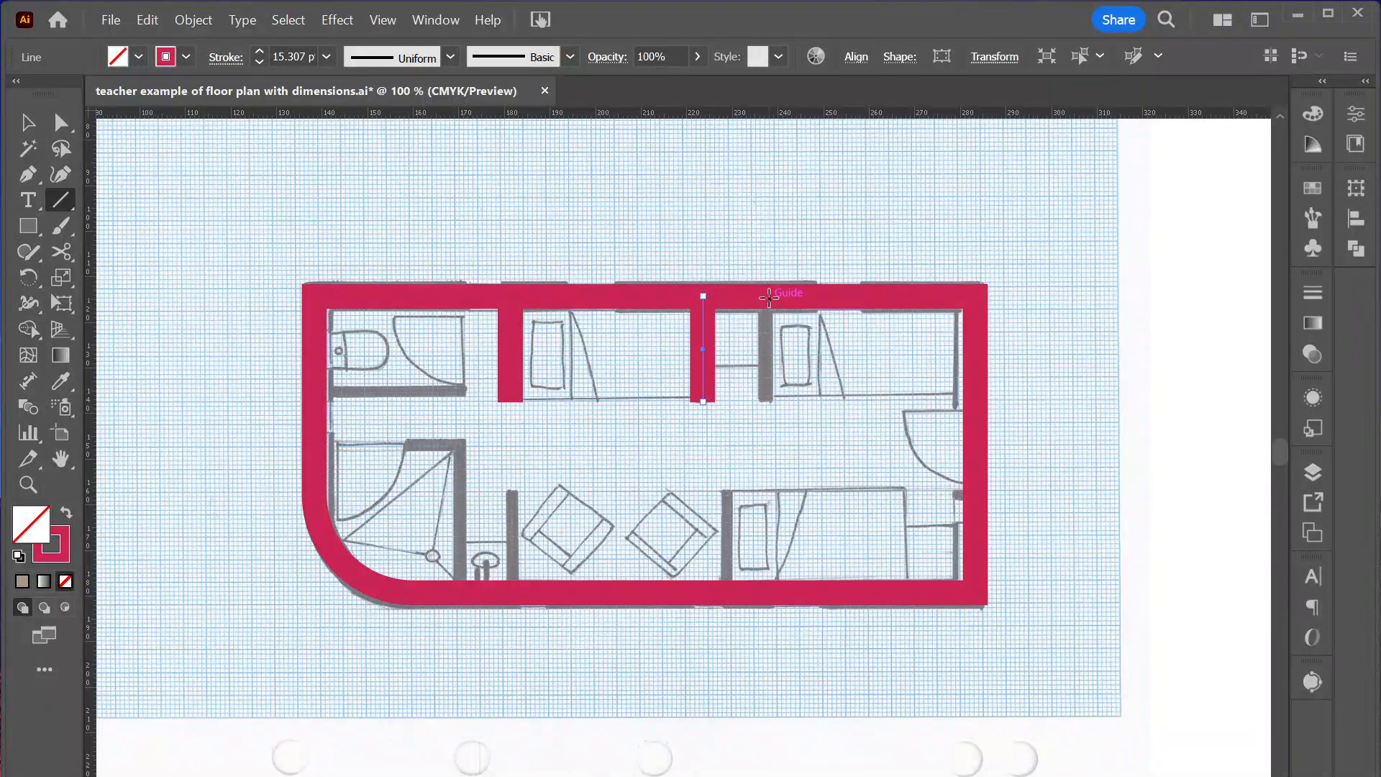
drag(769, 295, 769, 401)
- Draw three vertical wall lines up from the lower exterior wall, tracing the partitions beside the bed, armchairs and shower room
drag(725, 591, 727, 490)
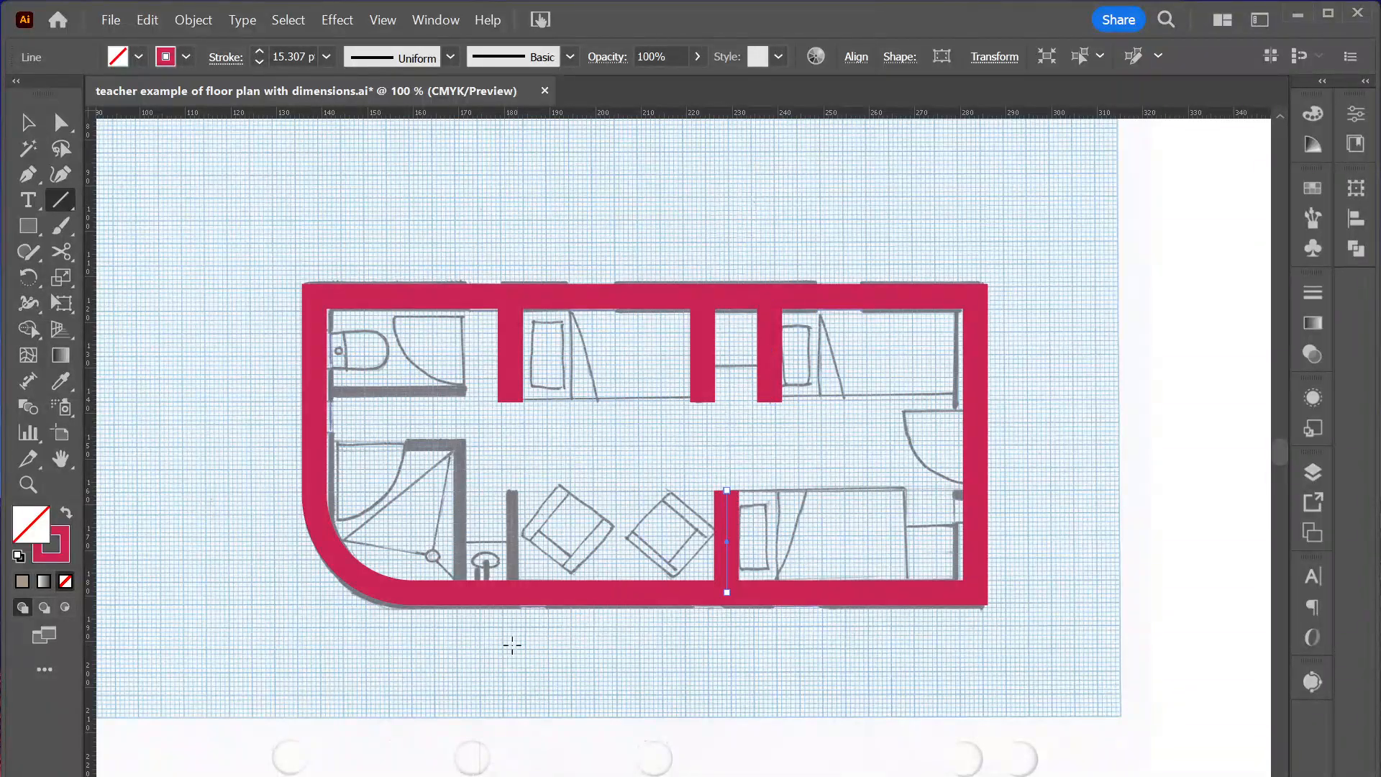
drag(515, 596, 515, 490)
drag(460, 601, 459, 444)
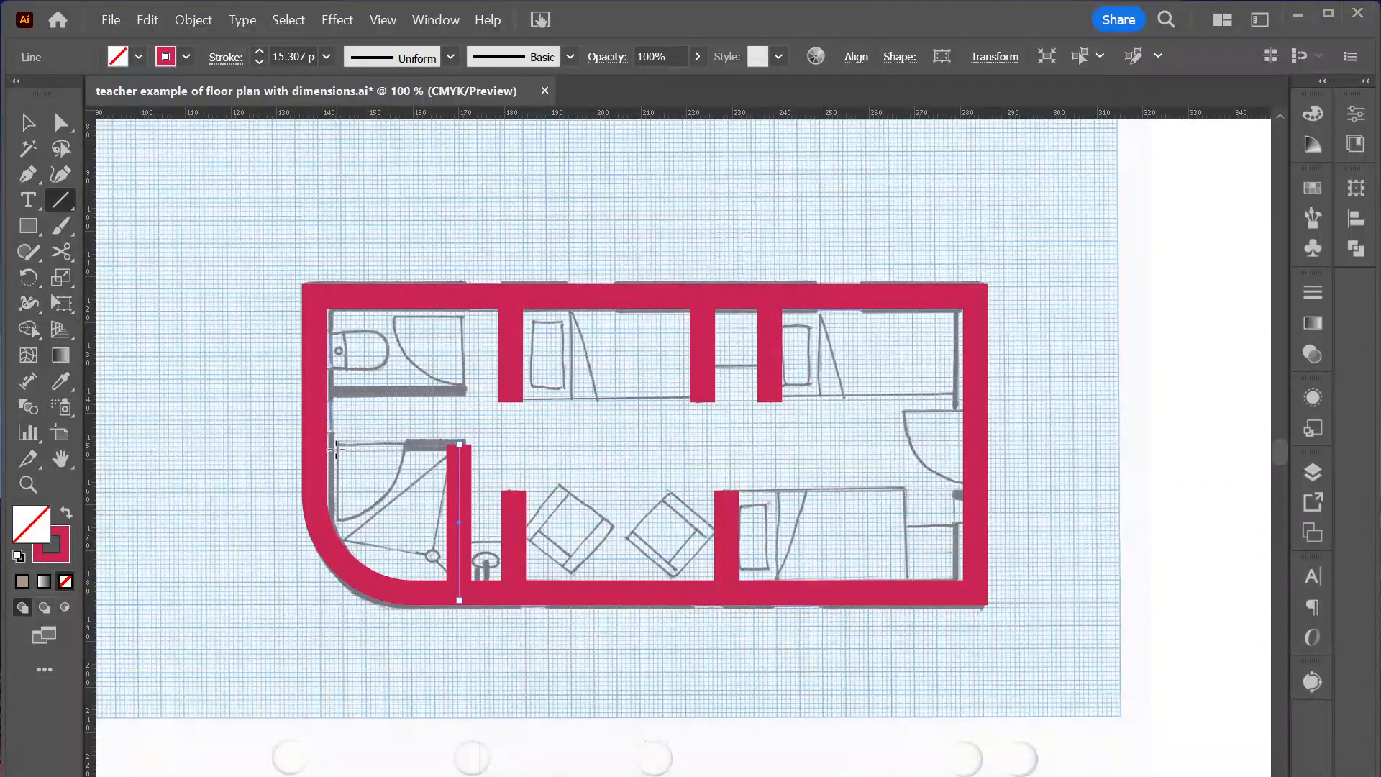
- Draw the shower room's horizontal wall line and the toilet room's horizontal and vertical wall lines, and deselect
mouse_move(317, 444)
mouse_down()
mouse_move(453, 445)
mouse_move(421, 444)
mouse_up()
mouse_move(313, 392)
mouse_down()
mouse_move(464, 385)
mouse_move(461, 359)
mouse_up()
drag(463, 300, 465, 365)
click(28, 122)
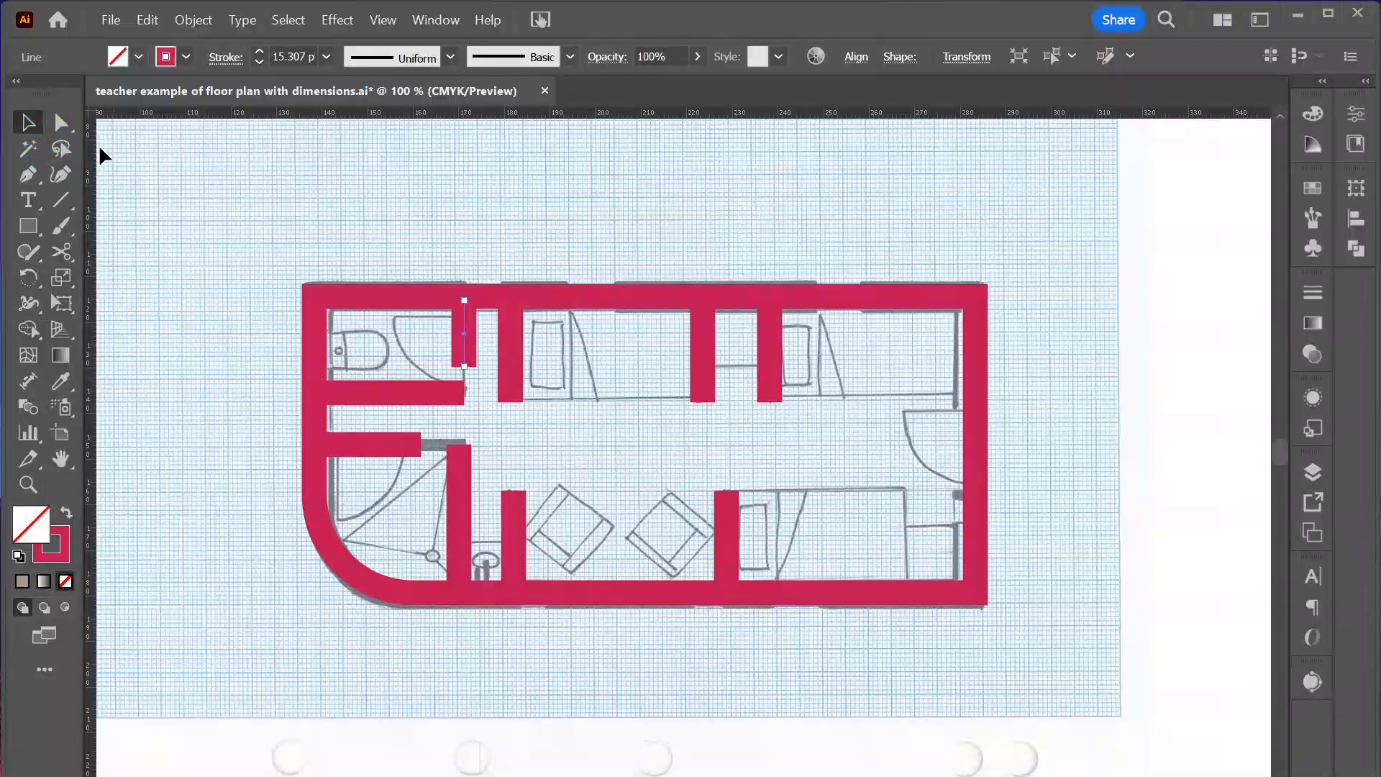
click(100, 149)
- Join the toilet room's vertical and horizontal wall lines into one path with a closed corner
click(461, 348)
shift+click(436, 394)
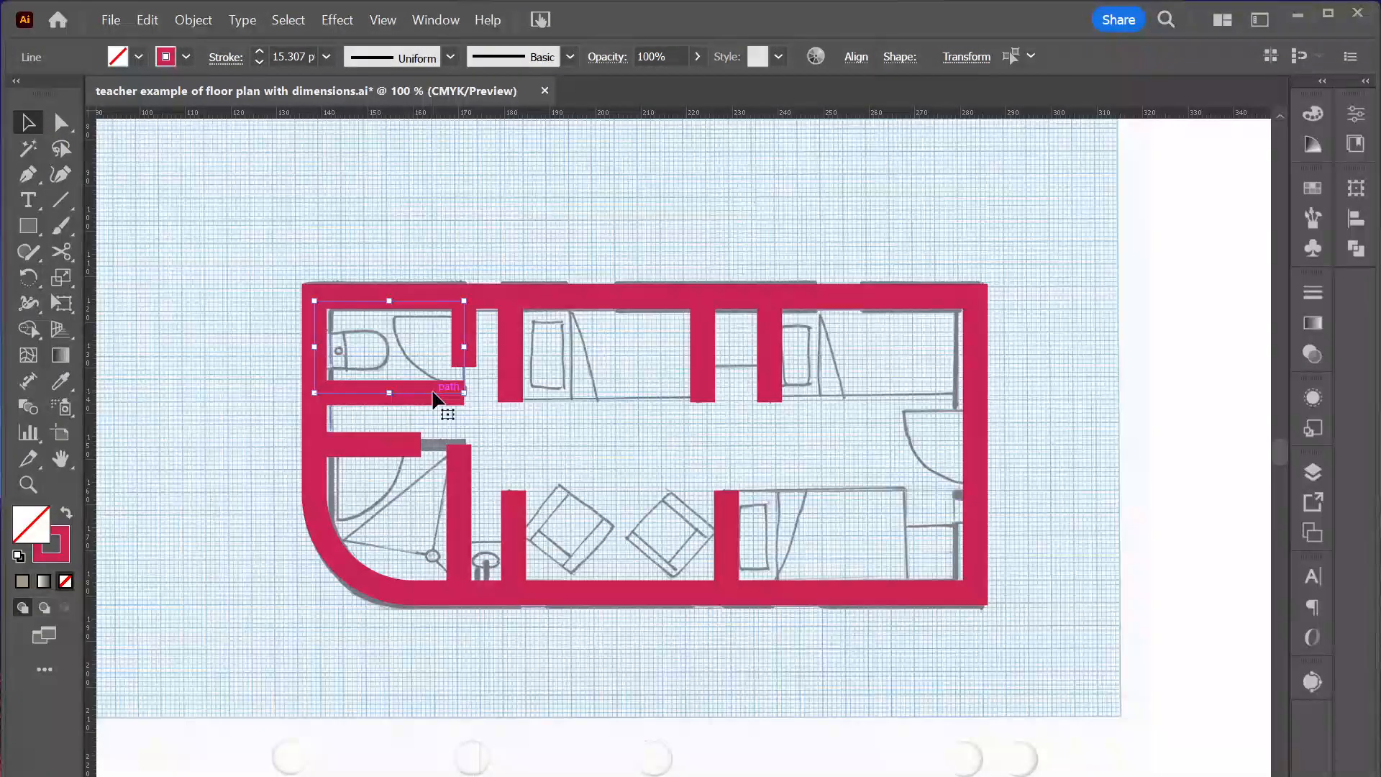
key(ctrl+j)
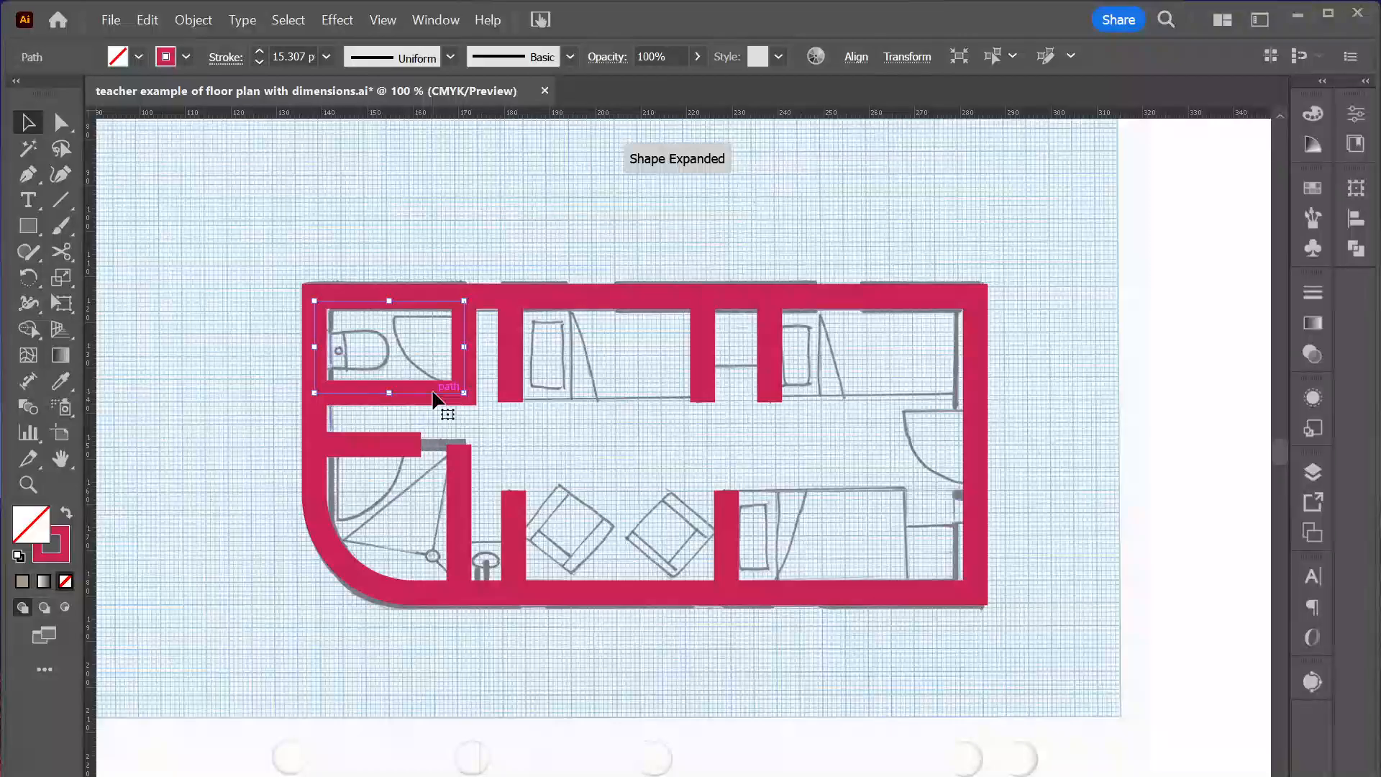
- Join the shower room's horizontal and vertical wall lines into one path with a closed corner, and deselect it
click(382, 460)
click(376, 446)
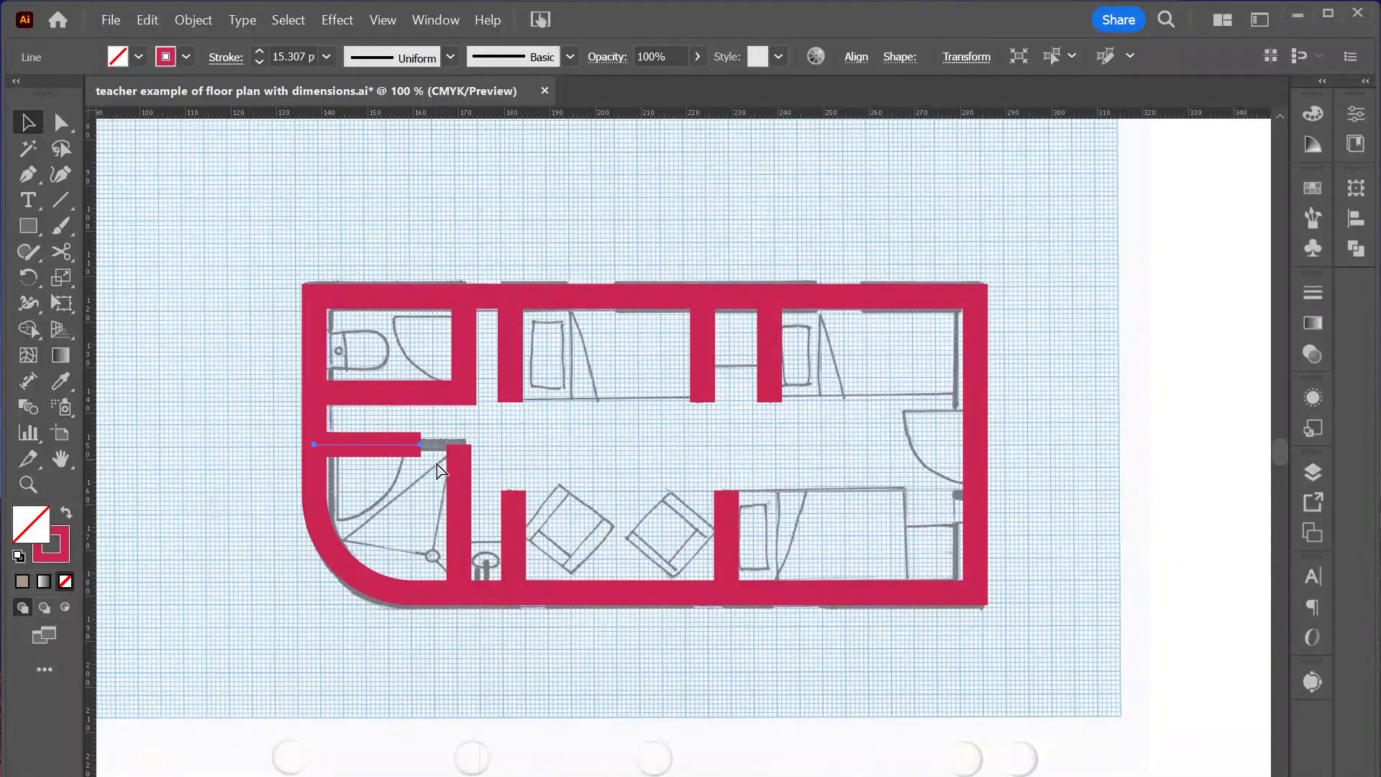
shift+click(460, 493)
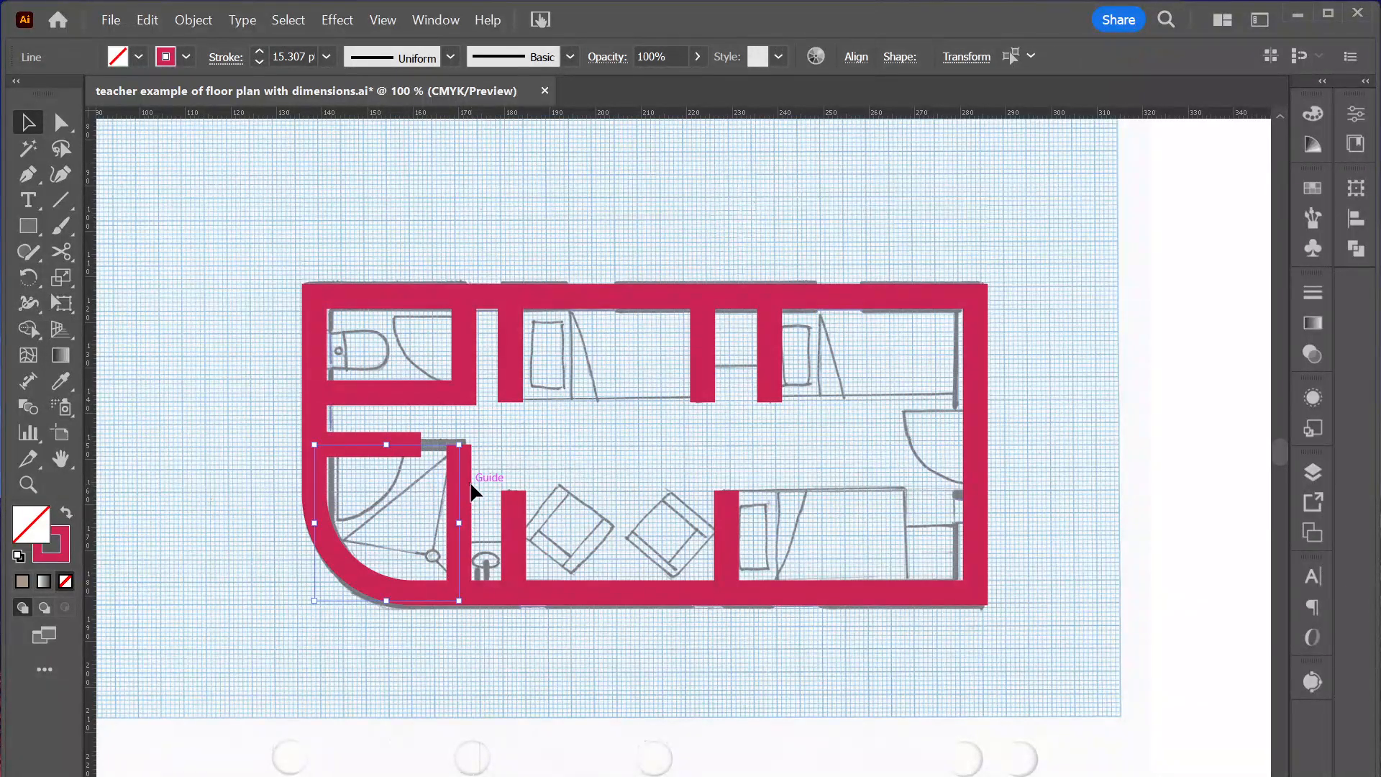
key(ctrl+j)
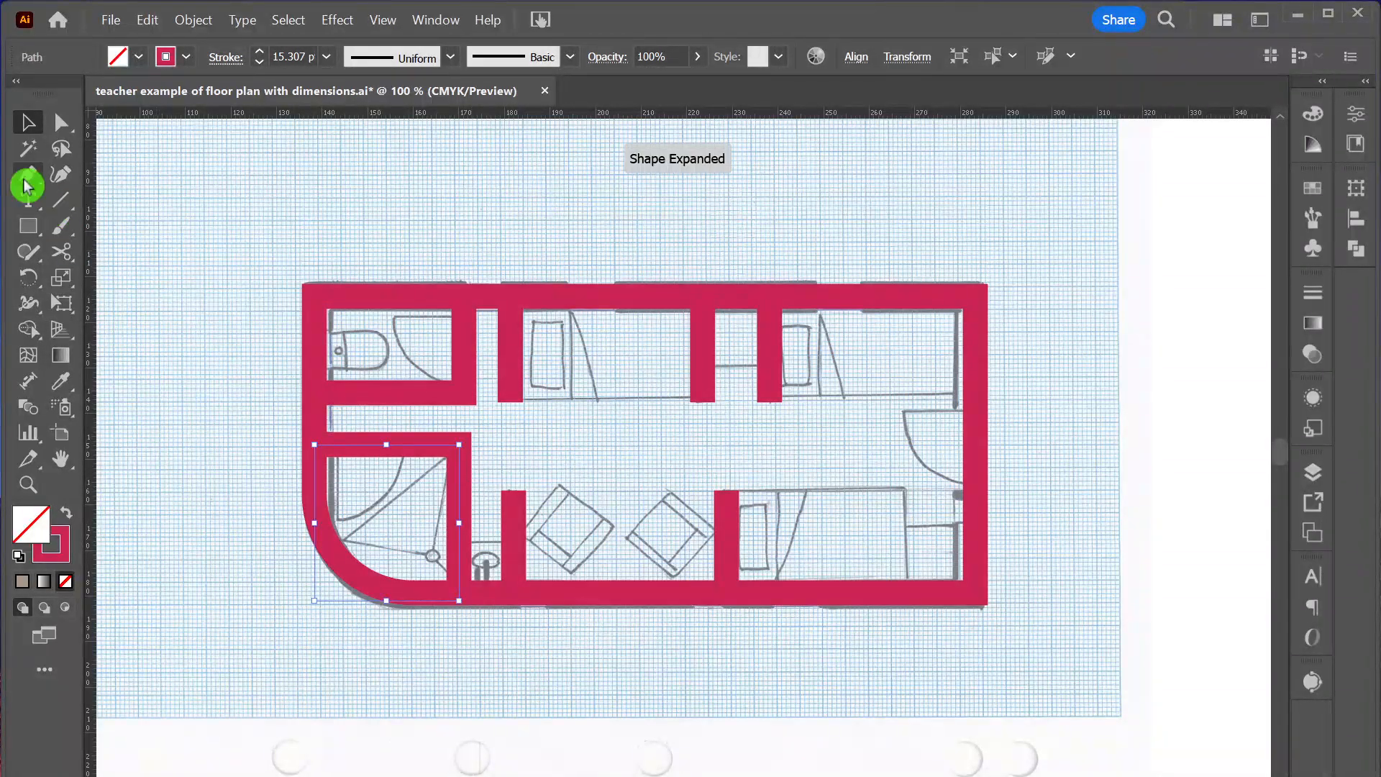
click(184, 254)
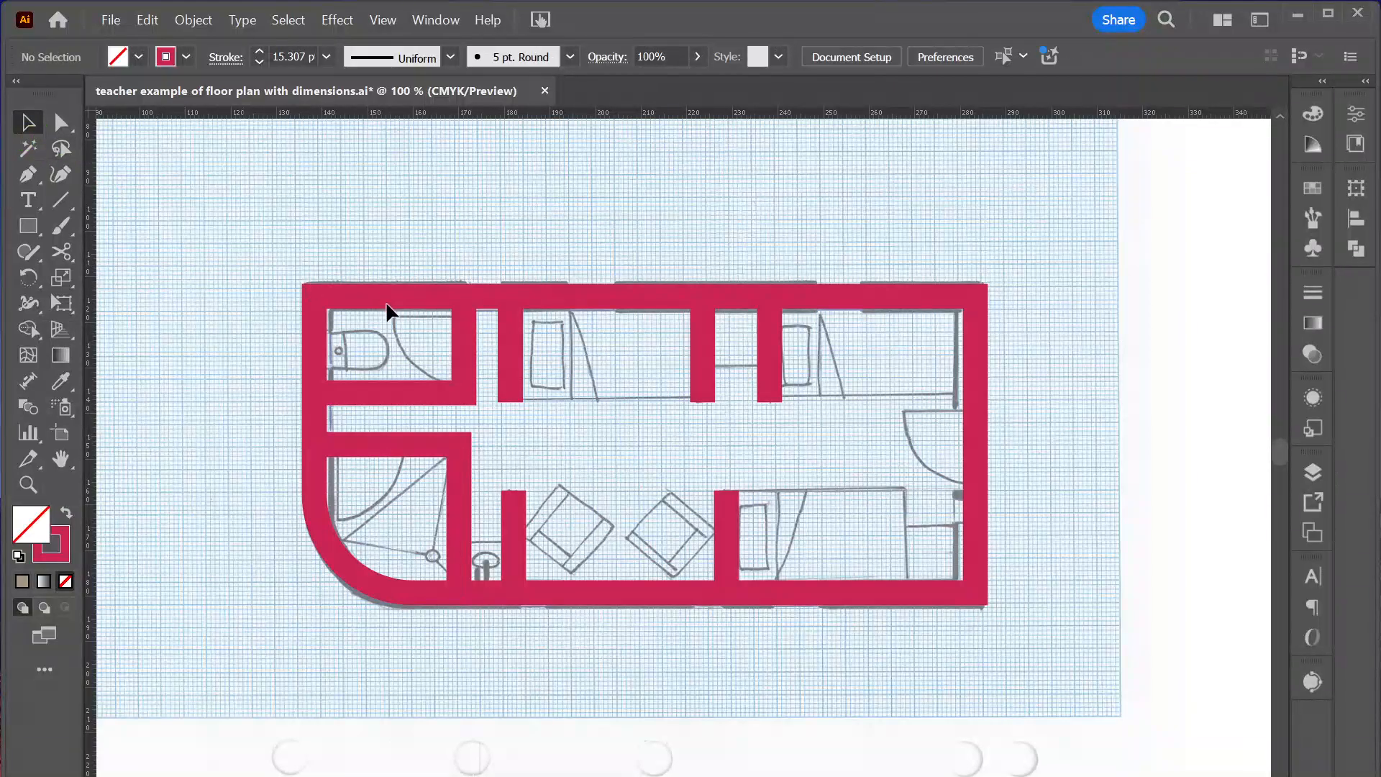
- Select all interior wall paths without the exterior outline, set their stroke weight to 1.1mm*2, and deselect them
click(464, 335)
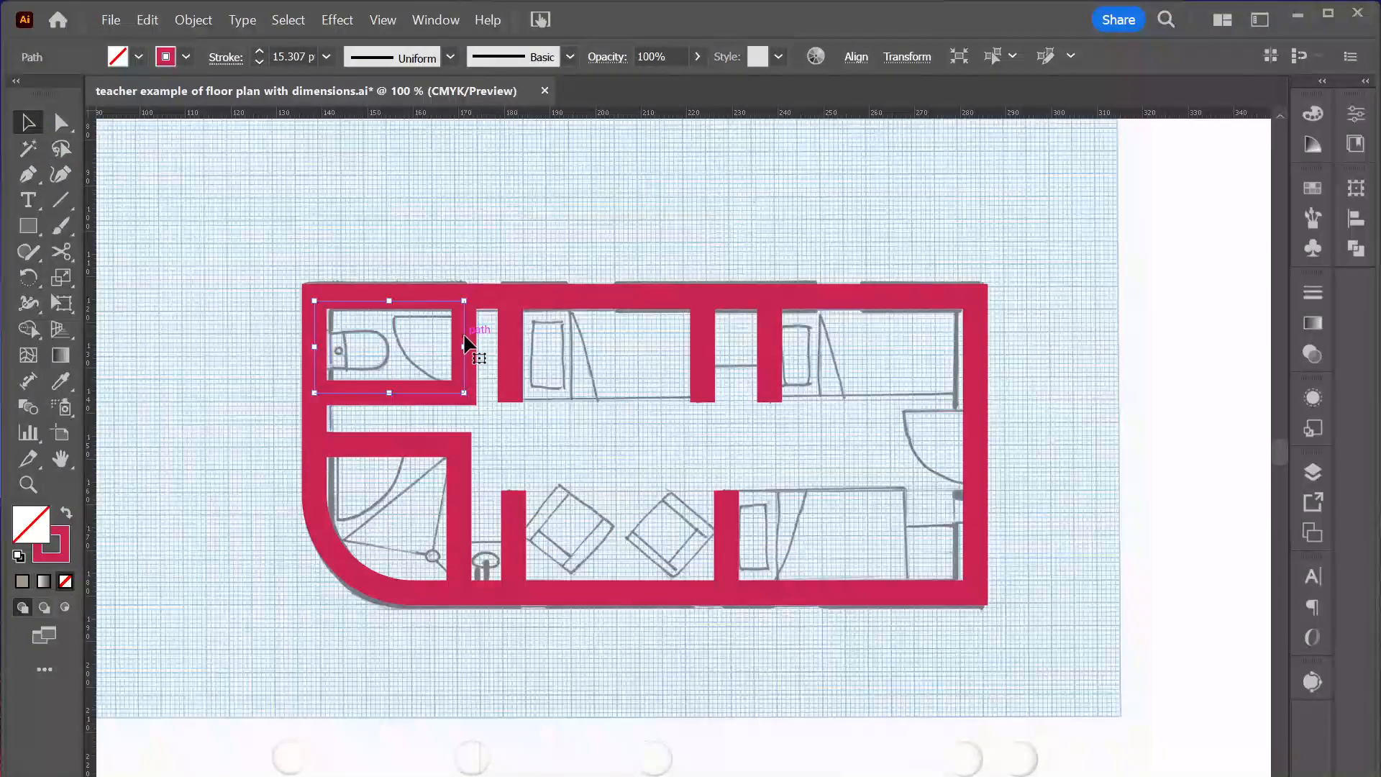
shift+click(509, 348)
shift+click(705, 354)
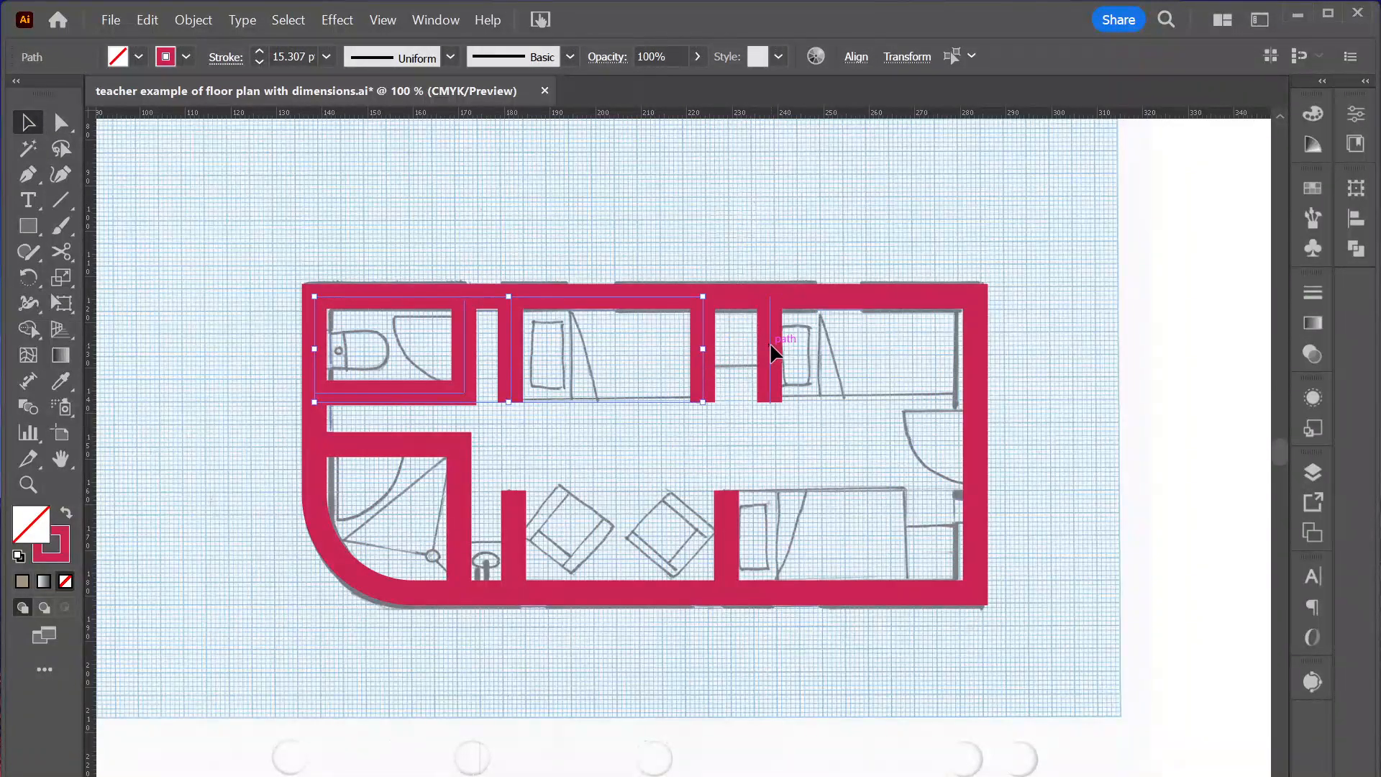
shift+click(729, 536)
shift+click(515, 544)
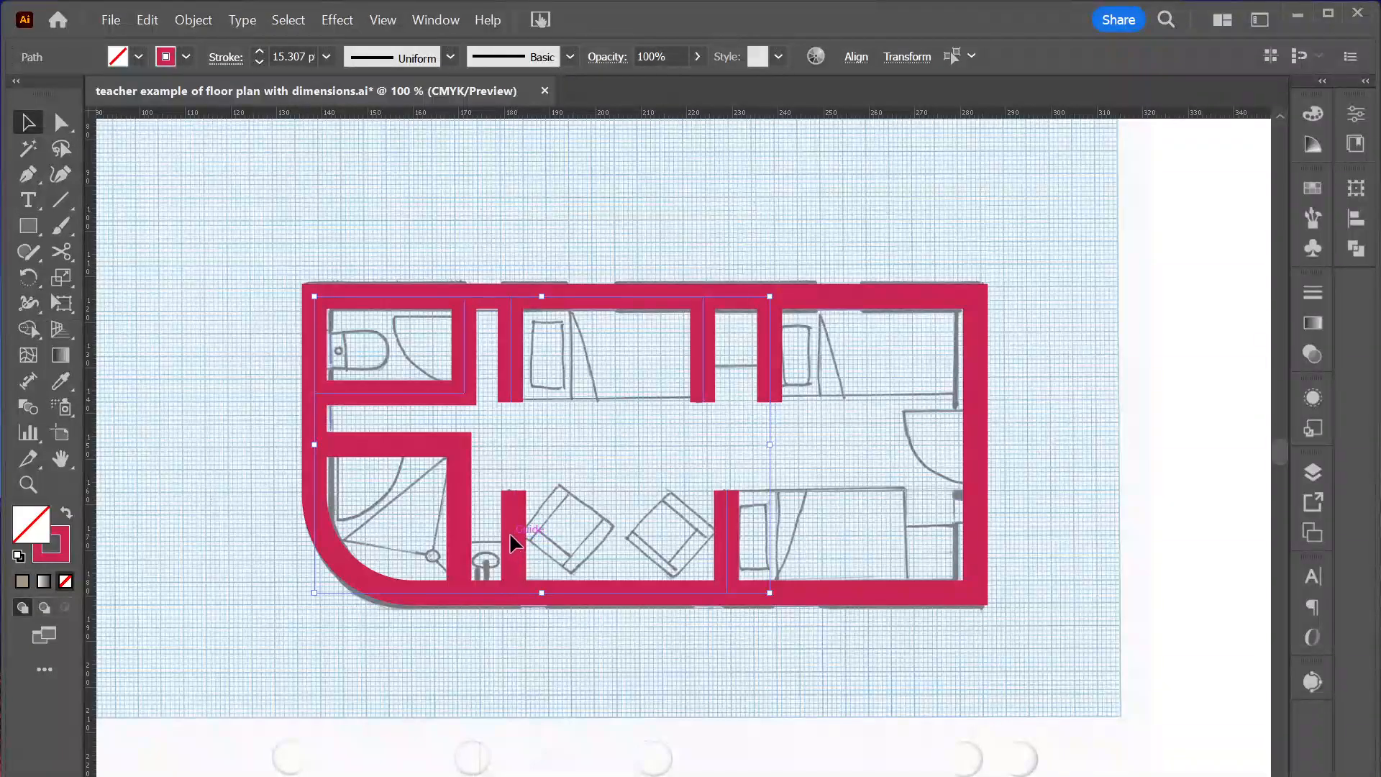
shift+click(512, 538)
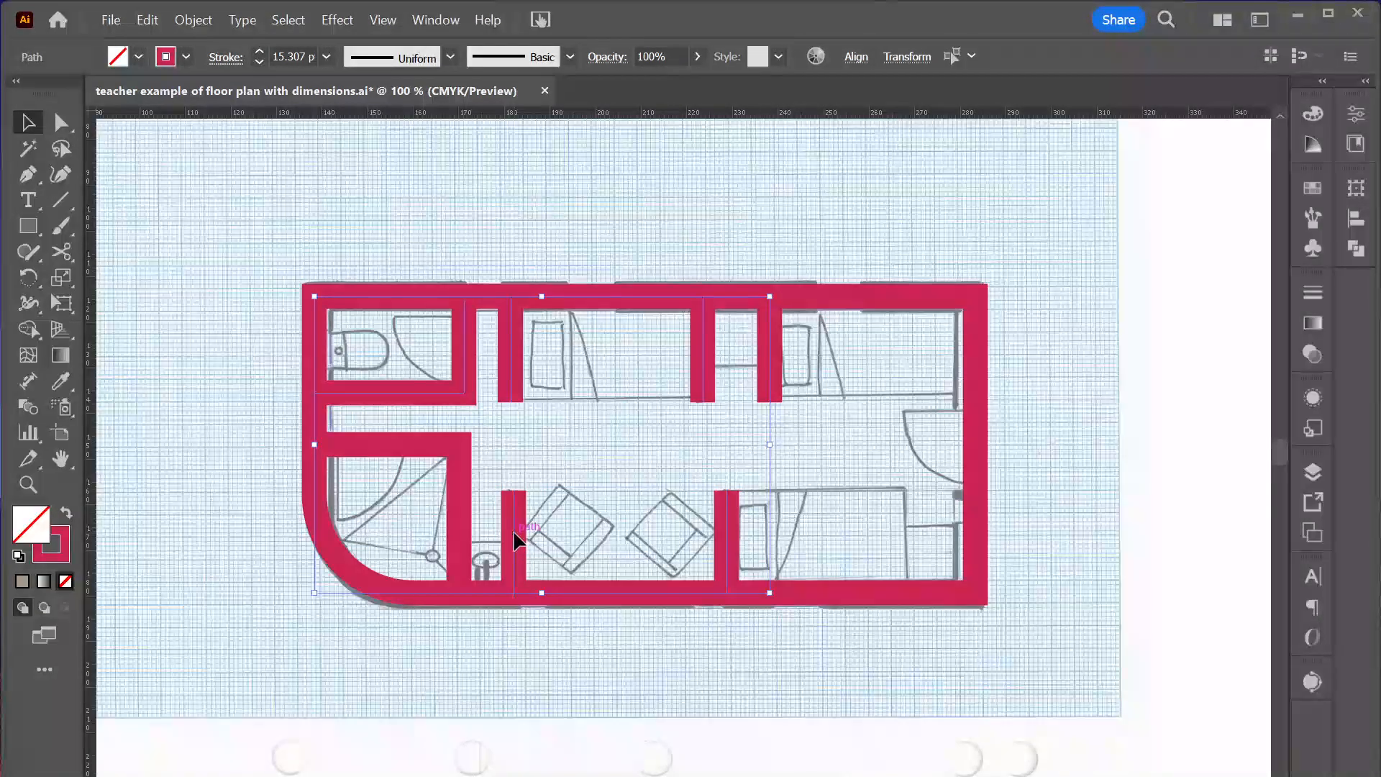
shift+click(462, 499)
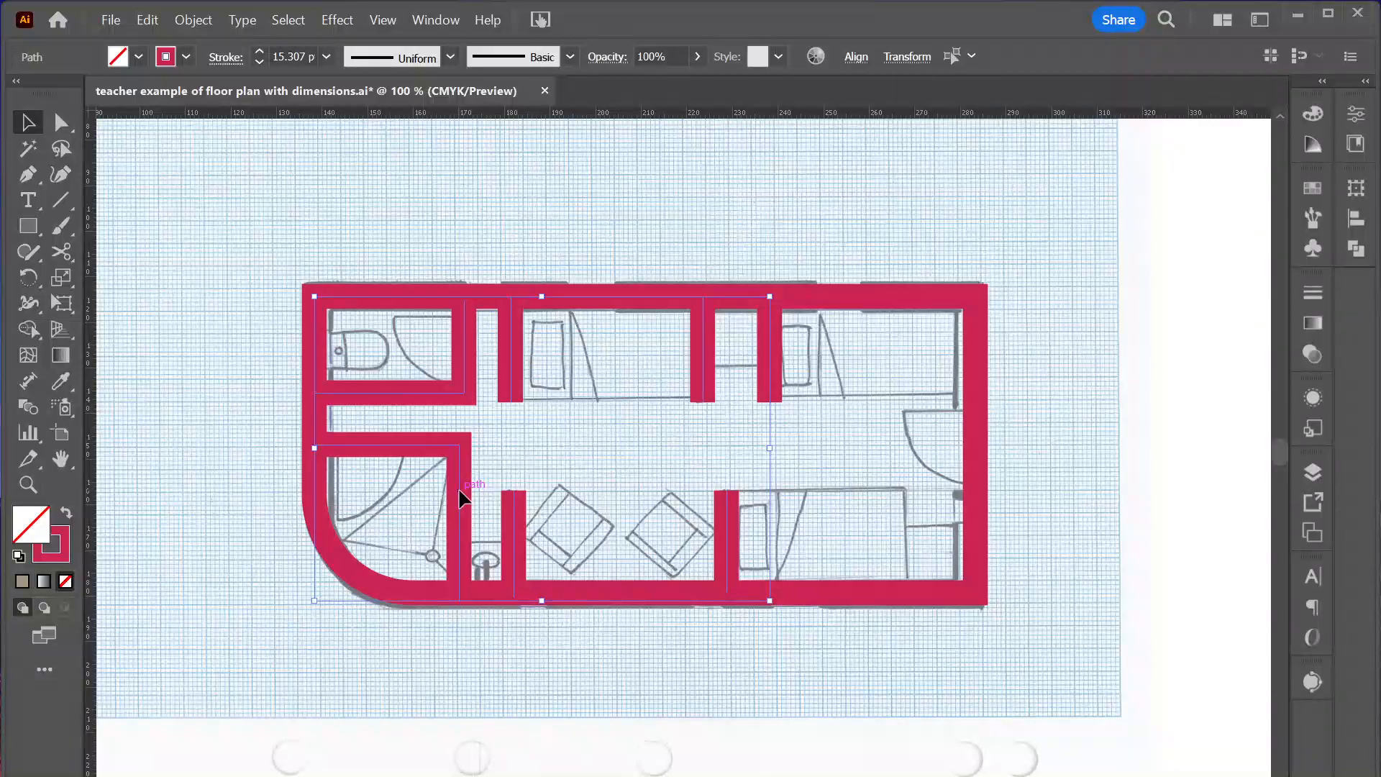
click(290, 56)
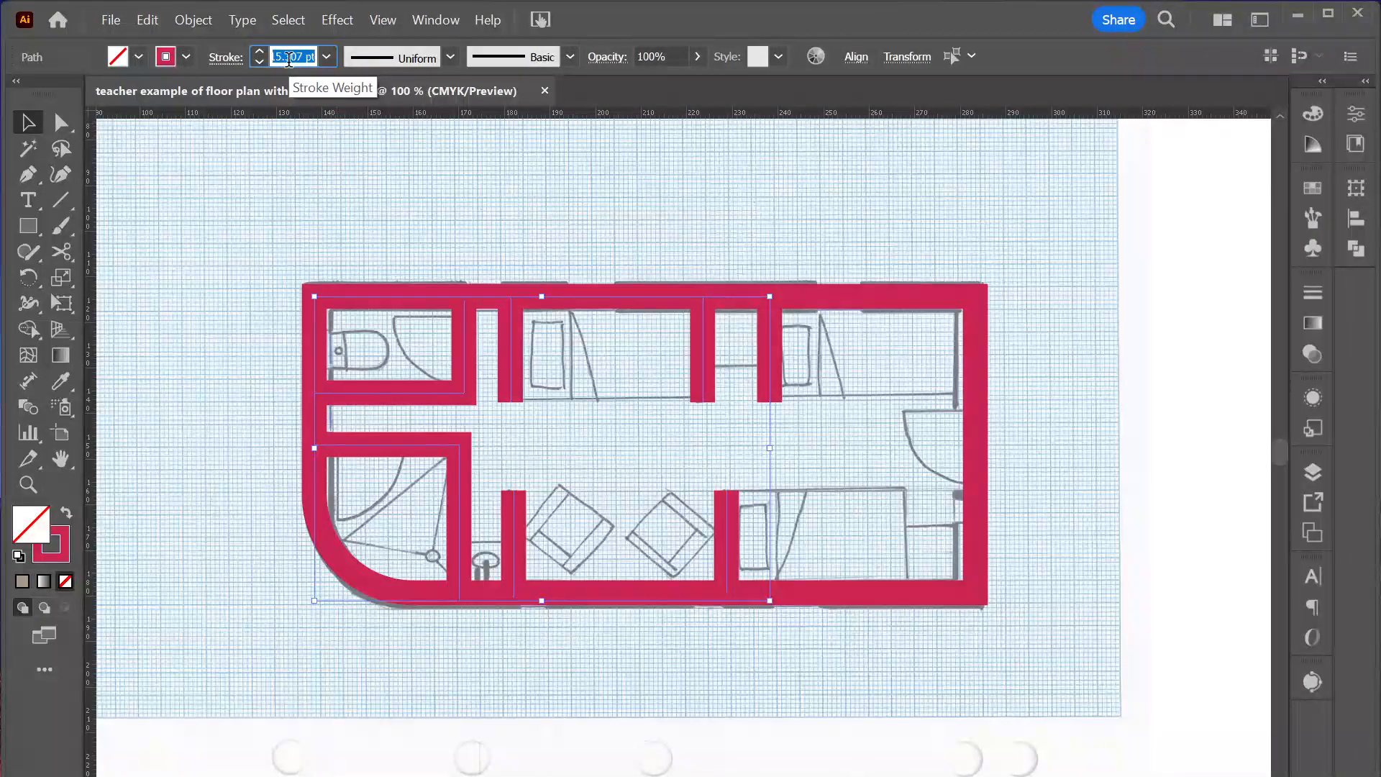
text(1.1mm*)
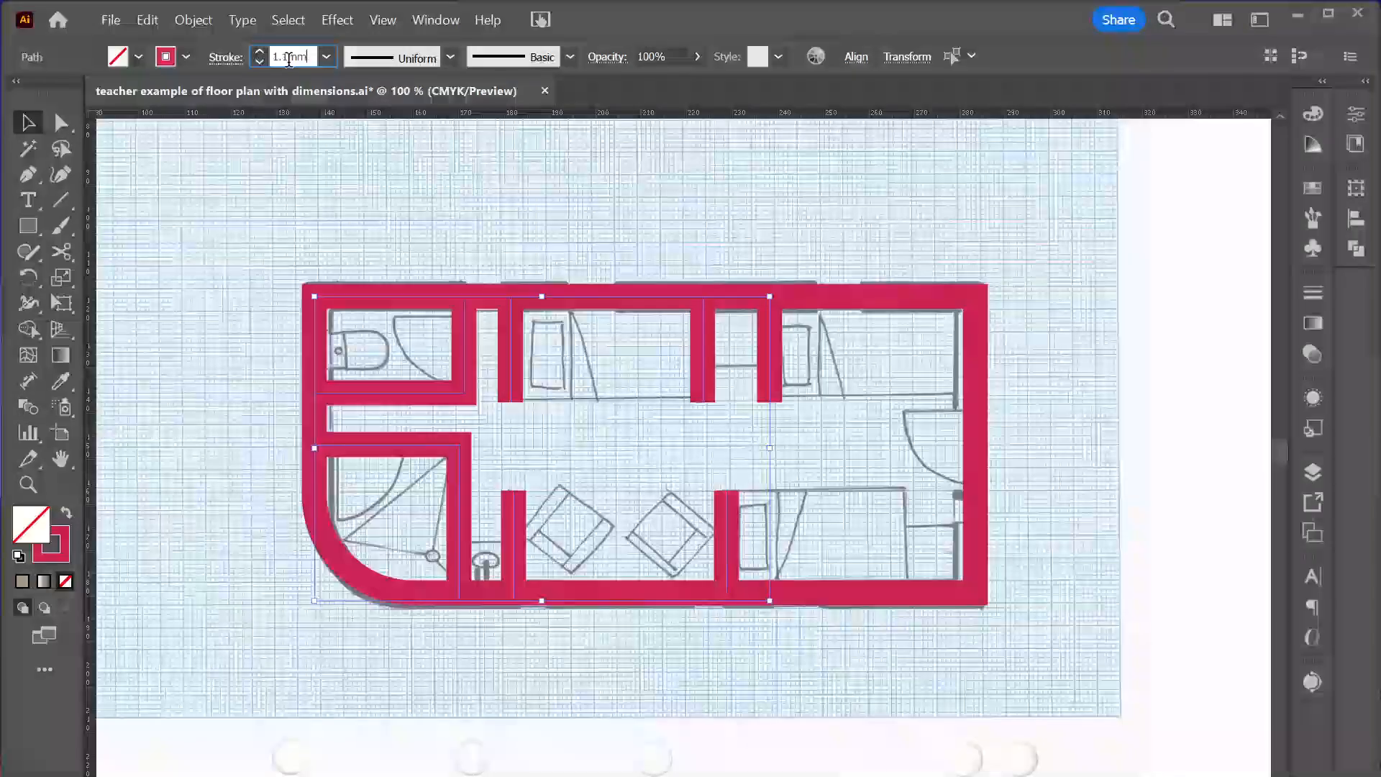
text(2)
key(Return)
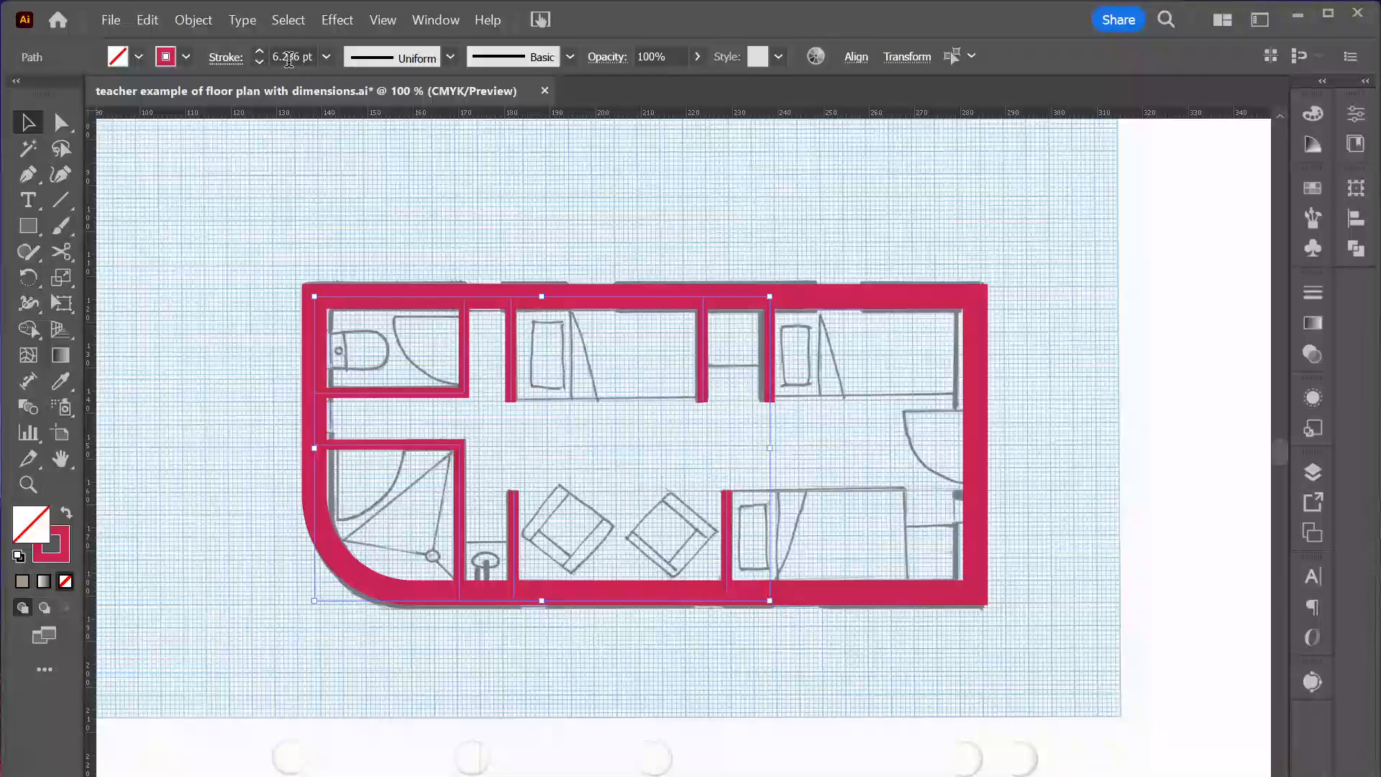
click(176, 201)
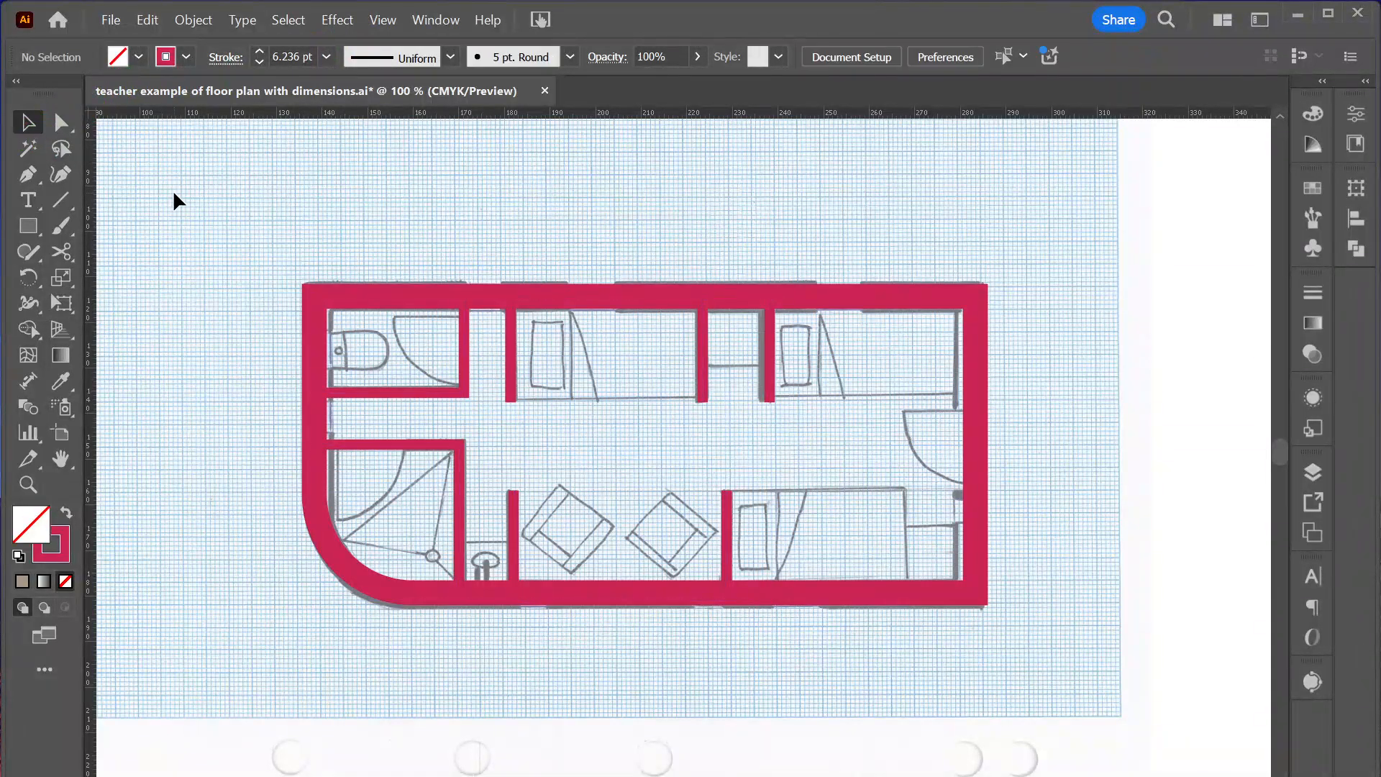